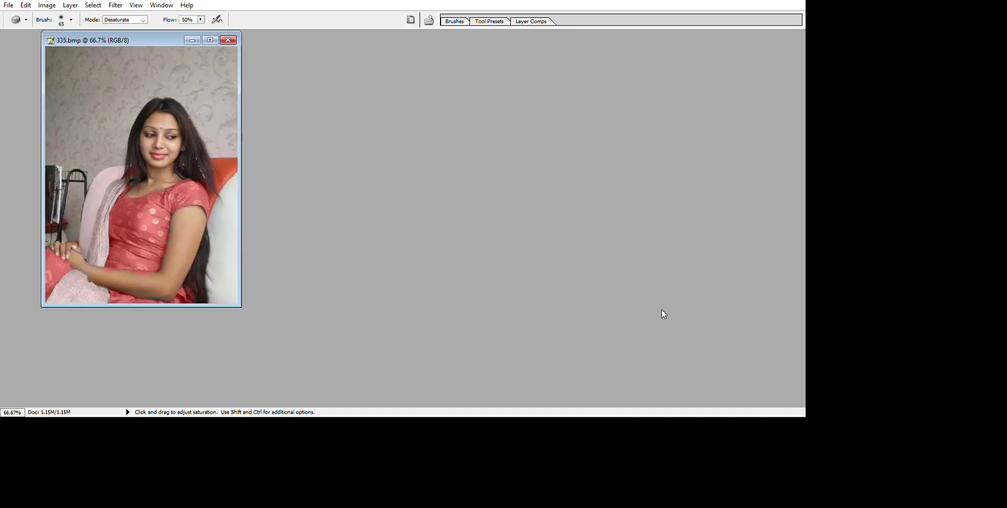
Step: Drag the 335.bmp window down-right so it sits clear of the workspace edges
left_click_drag(145, 45, 194, 86)
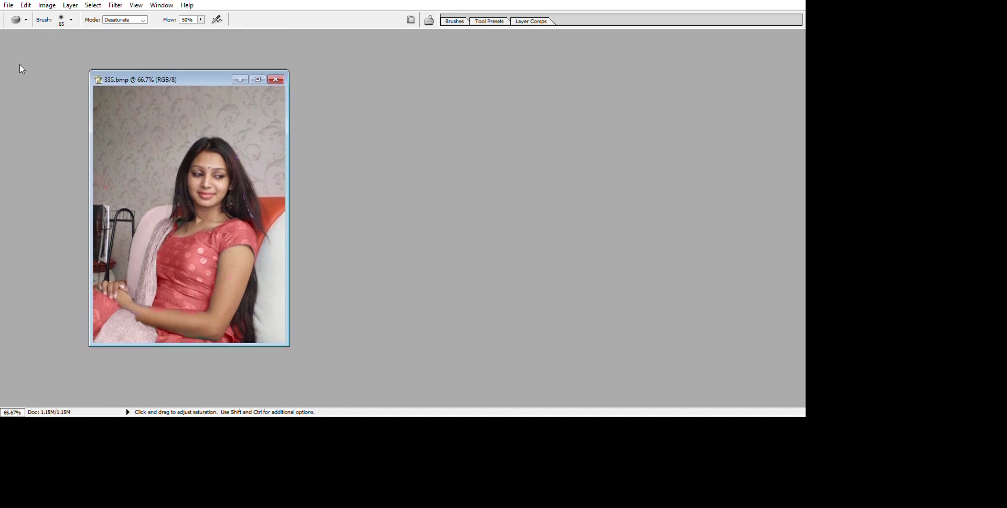
key("m")
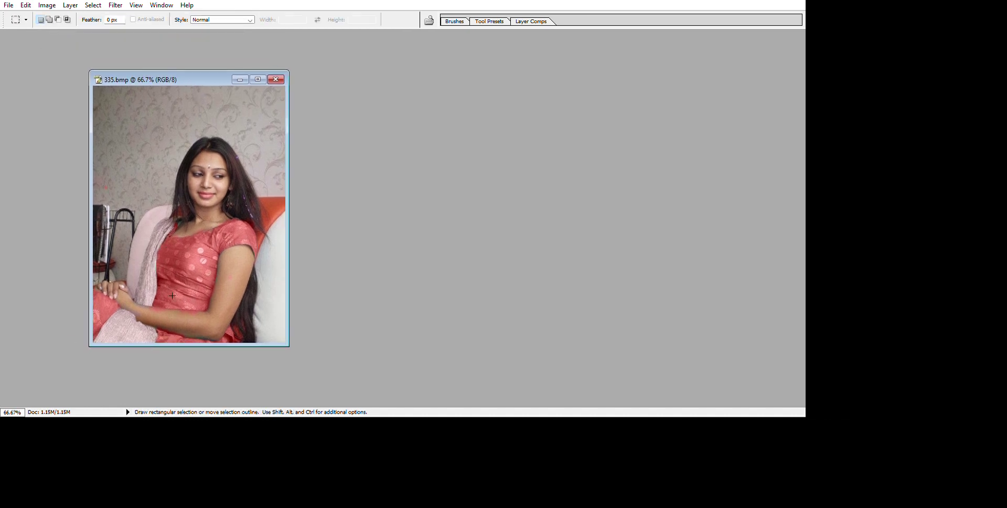
Step: Draw a rectangular selection around the woman's head and shoulders, redrawing it until it fits
left_click_drag(128, 129, 261, 240)
key("ctrl+d")
left_click_drag(323, 187, 326, 156)
left_click_drag(326, 156, 330, 155)
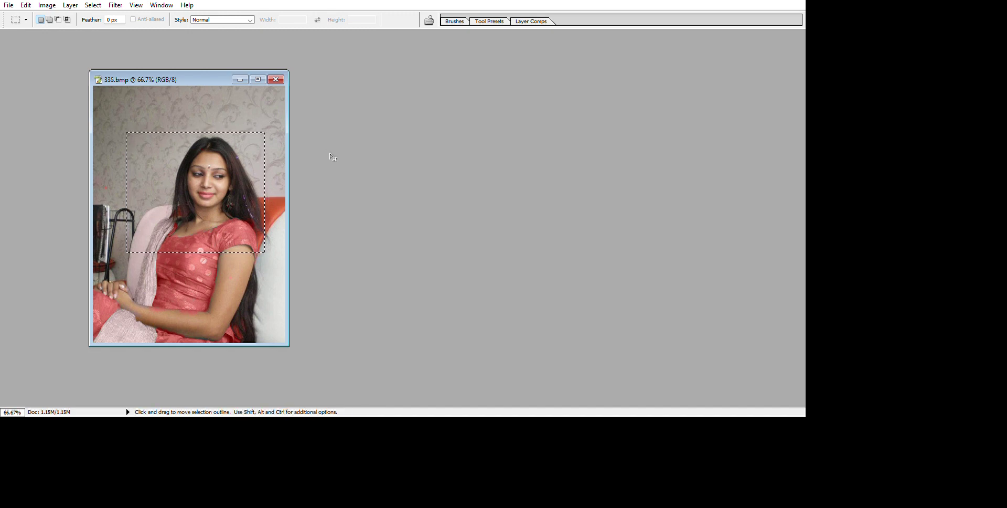
key("ctrl")
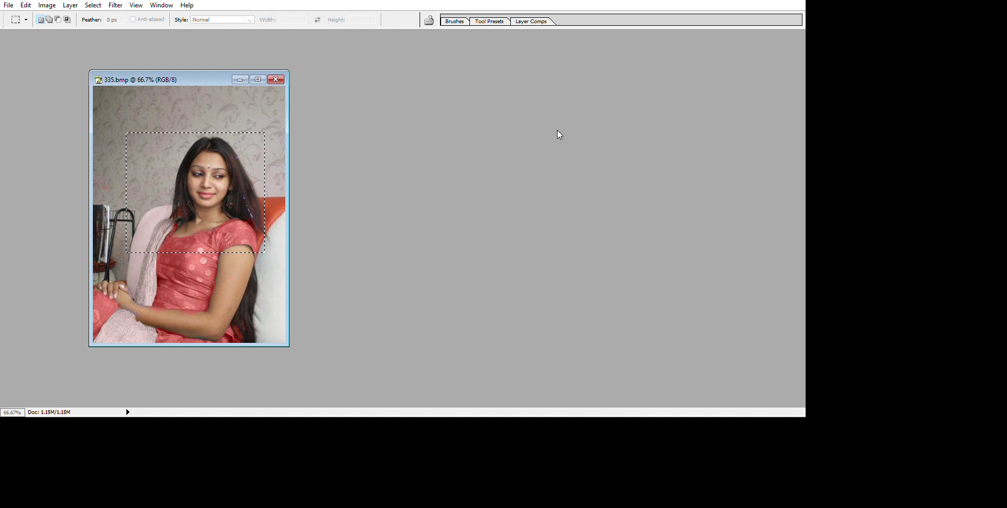
Step: Paste the head-and-shoulders crop into a new blank document placed beside the original
key("ctrl+n")
key("Return")
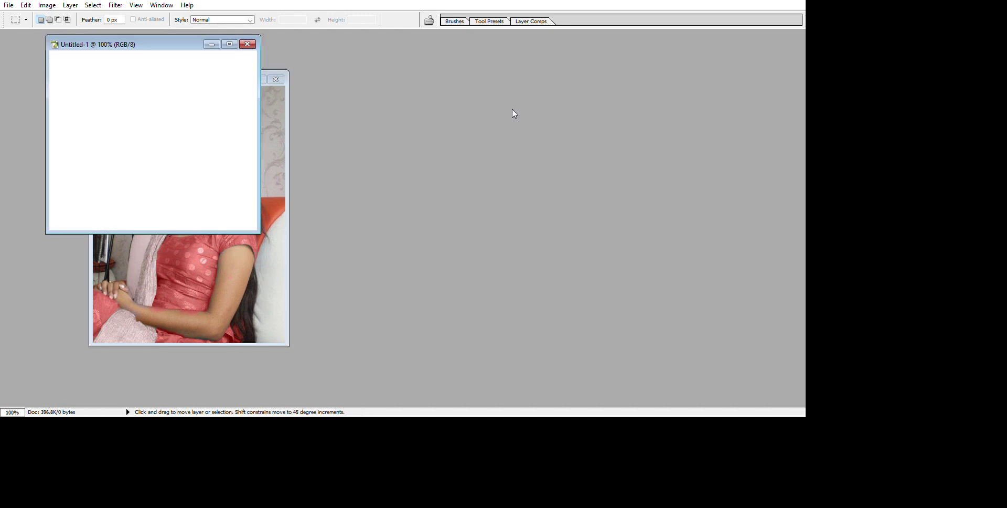
key("ctrl+v")
left_click_drag(225, 41, 461, 106)
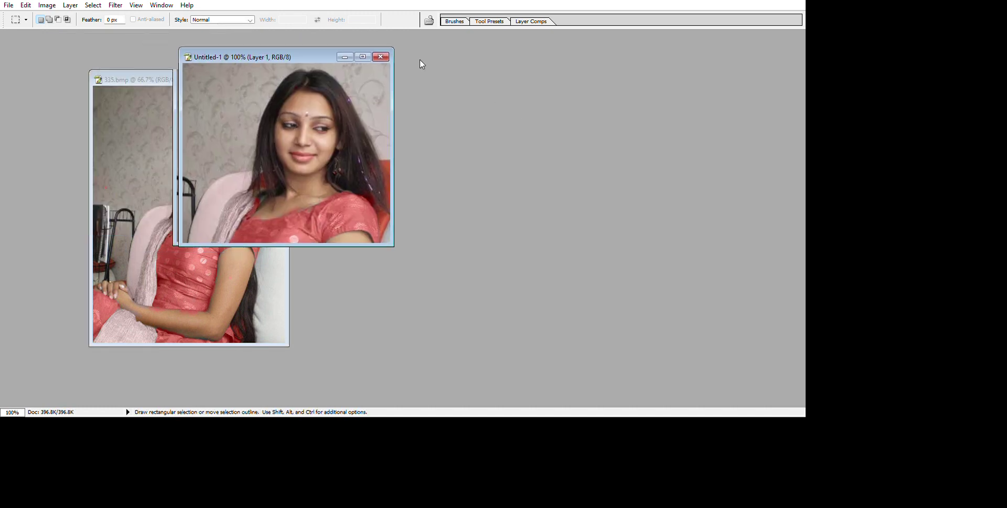
Step: Close the original 335.bmp photo and save the new document as 854.psd
key("ctrl+Tab")
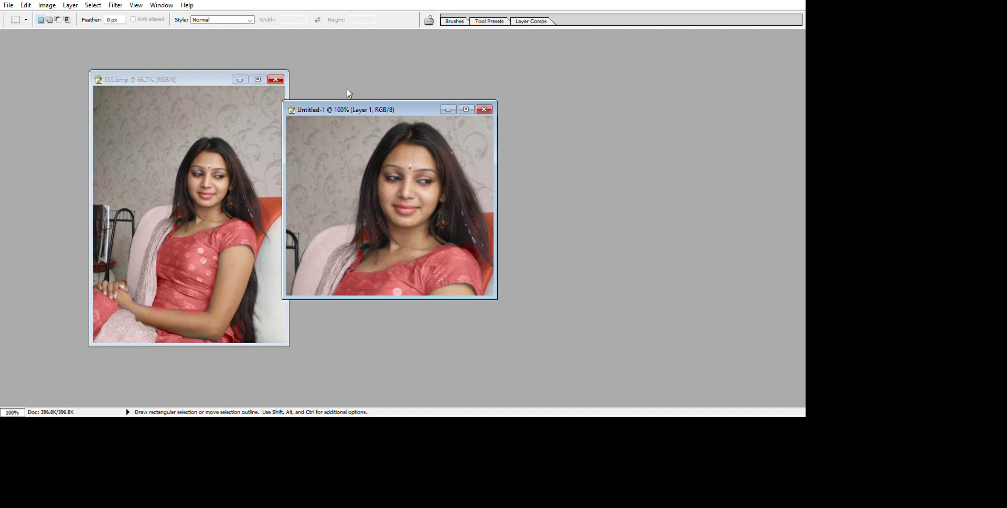
key("ctrl+w")
key("ctrl+n")
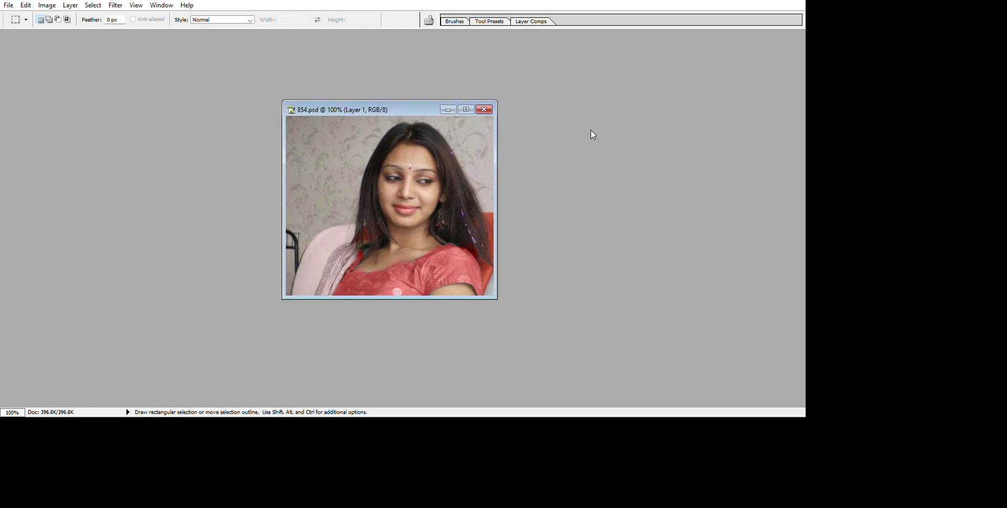
Step: Switch screen mode so 854.psd fills a plain grey workspace
key("f")
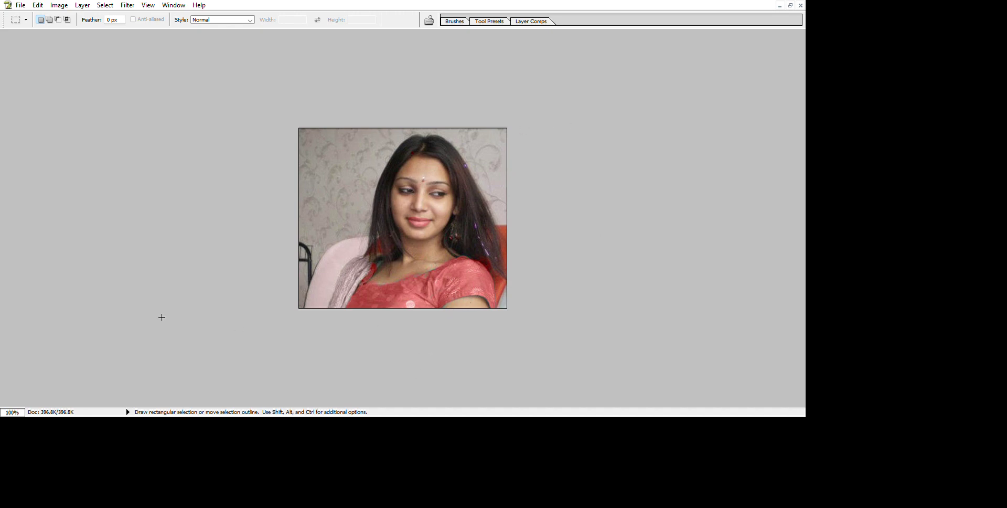
key("c")
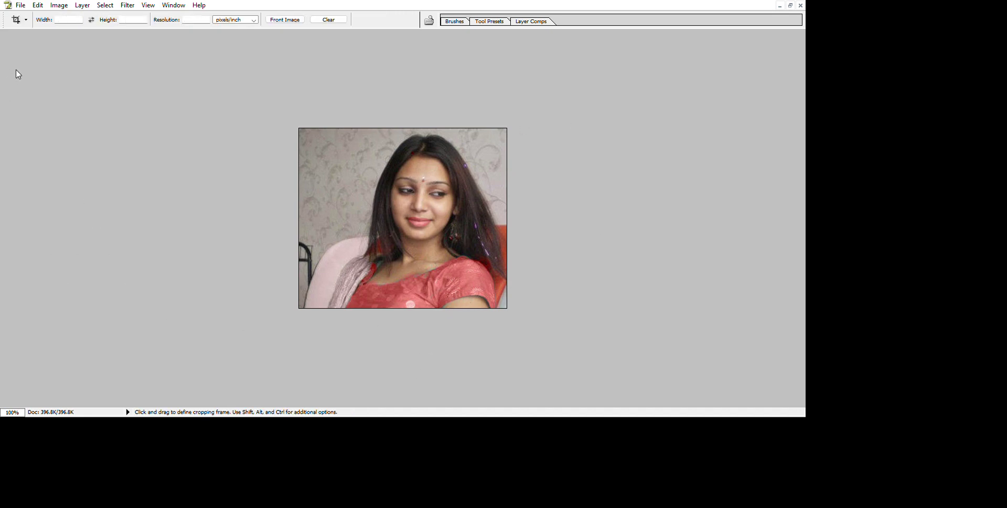
key("l")
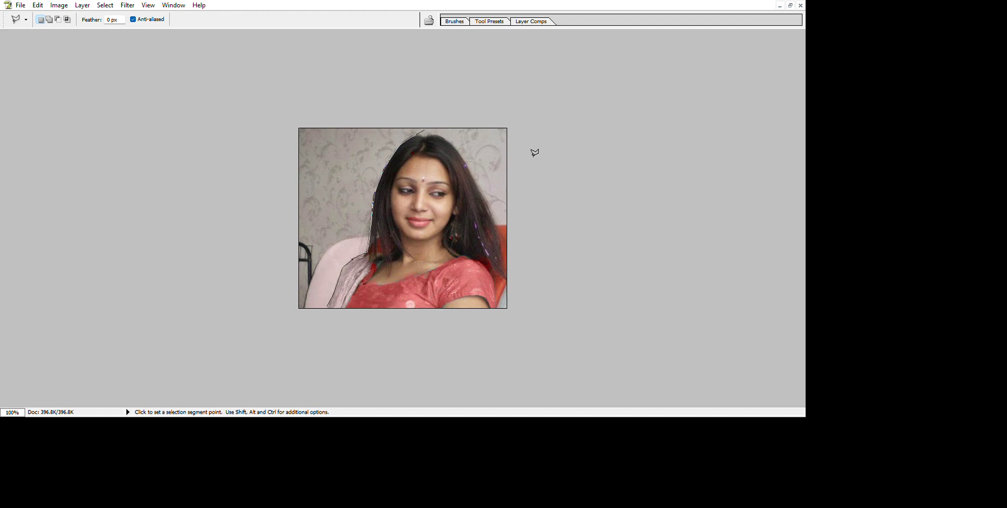
Step: Outline the patterned wall left of her hair with the Polygonal Lasso, fill it white, and deselect
left_click(411, 112)
left_click(221, 110)
left_click(221, 173)
left_click(234, 333)
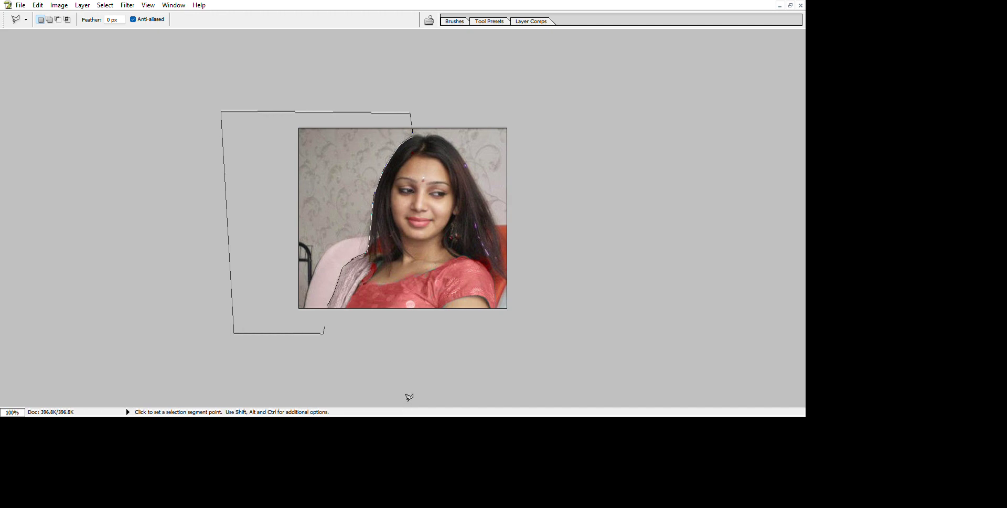
double_click(415, 371)
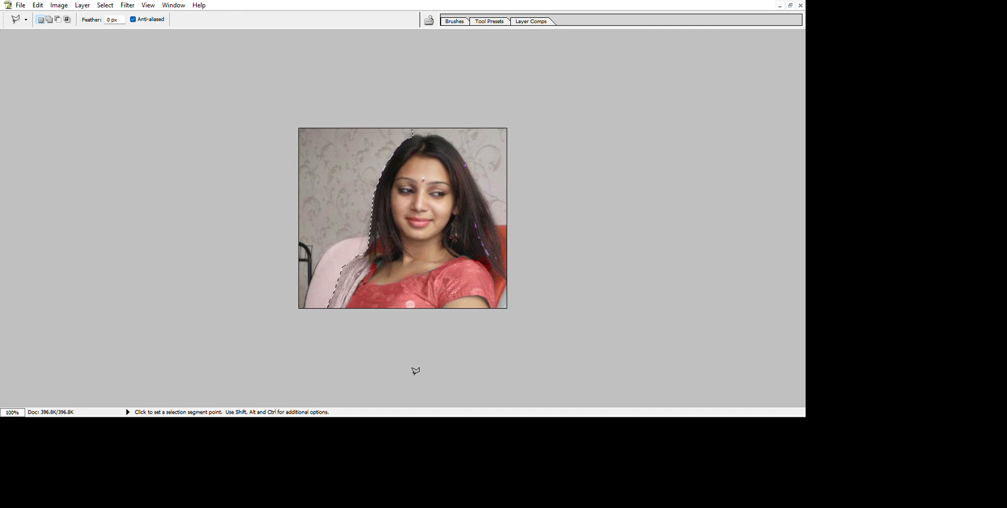
key("Delete")
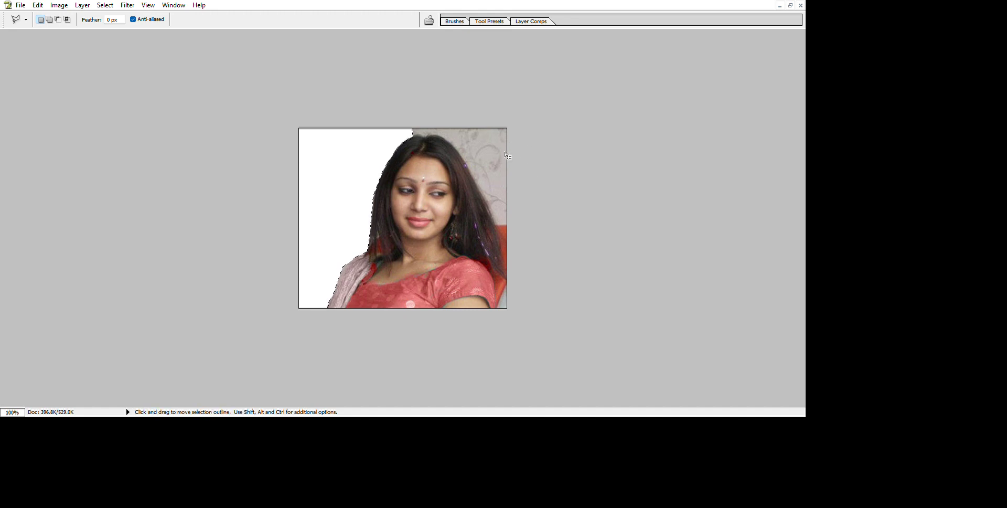
key("ctrl+d")
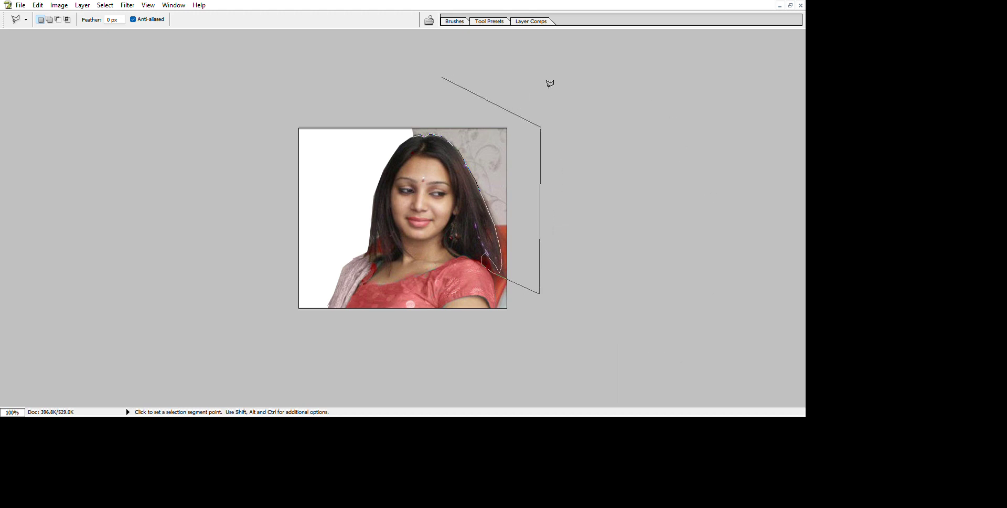
Step: Delete the wall right of her hair to transparency and fill the red right-edge strip white
key("Return")
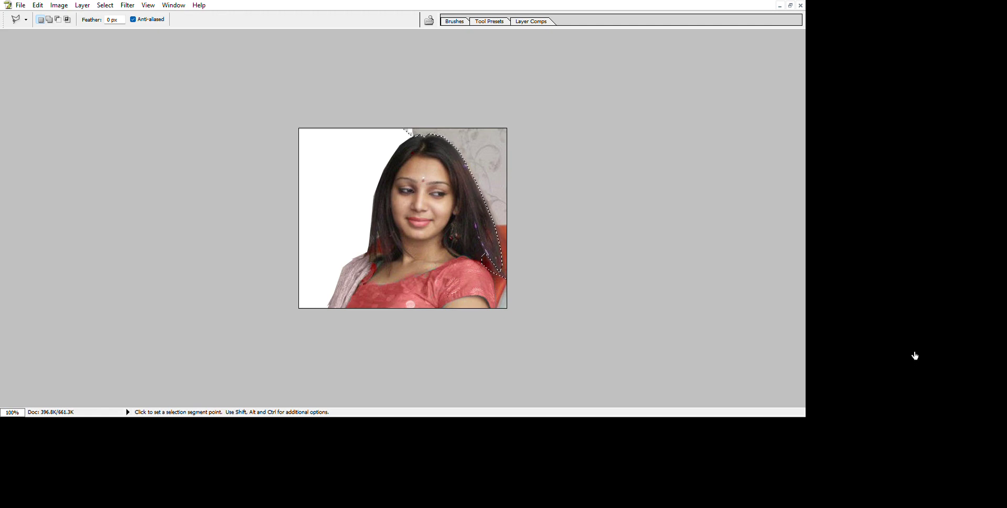
key("Delete")
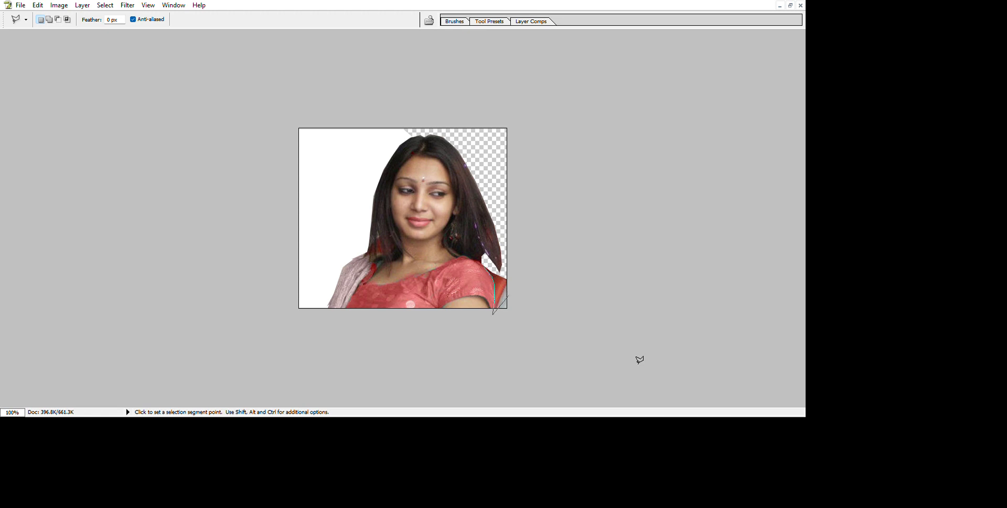
left_click(656, 392)
left_click(693, 309)
double_click(609, 317)
key("Delete")
key("v")
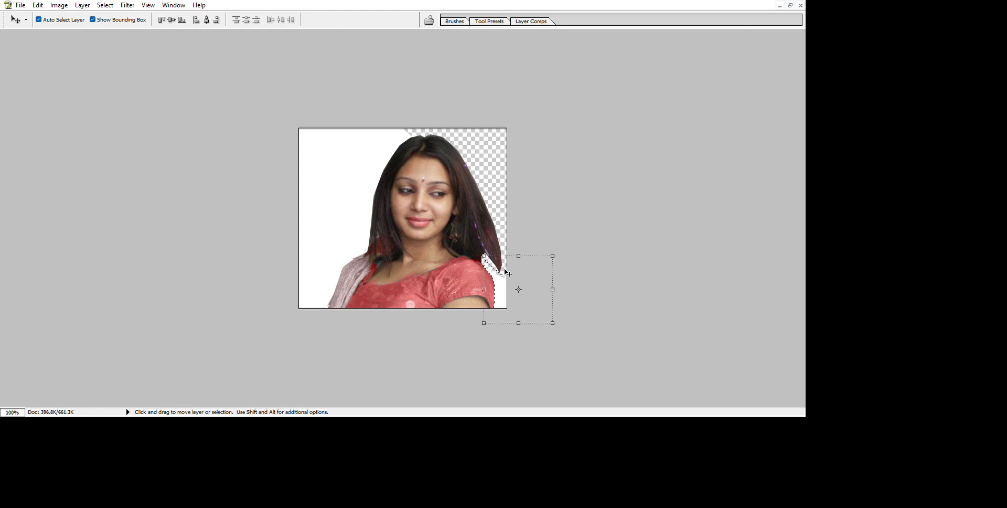
Step: Deselect and shift the portrait about 34 px to the left
key("ctrl+d")
left_click_drag(508, 272, 484, 272)
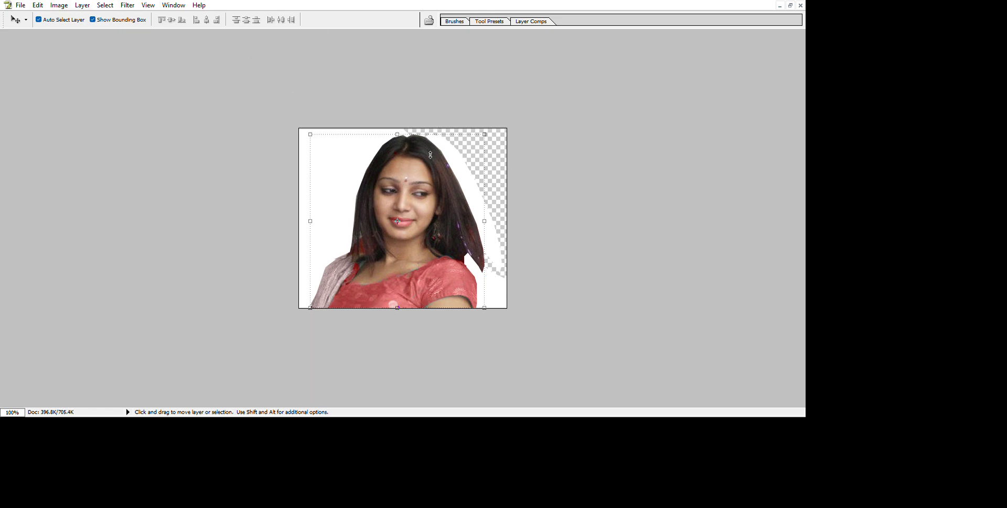
key("ctrl+t")
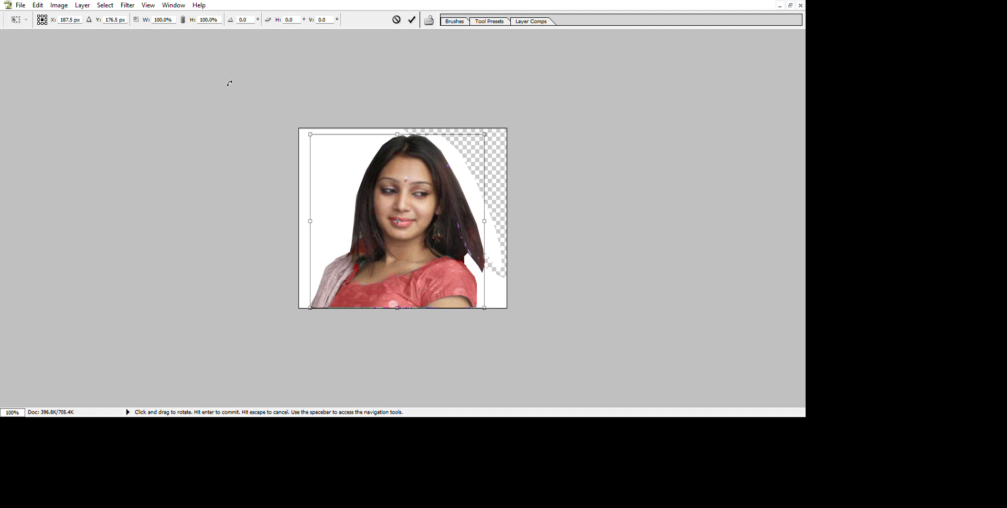
key("Return")
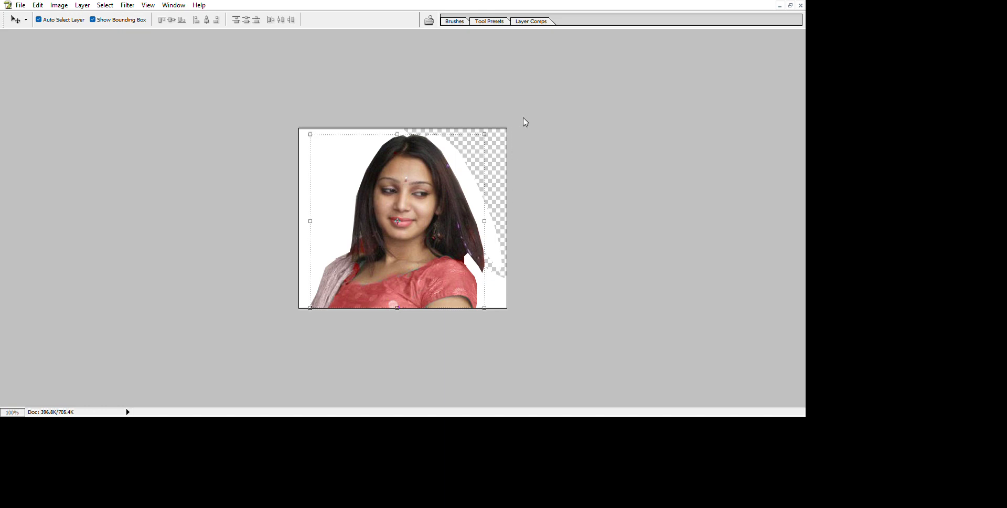
Step: Resize the document to a small portrait size and zoom in
key("ctrl+z")
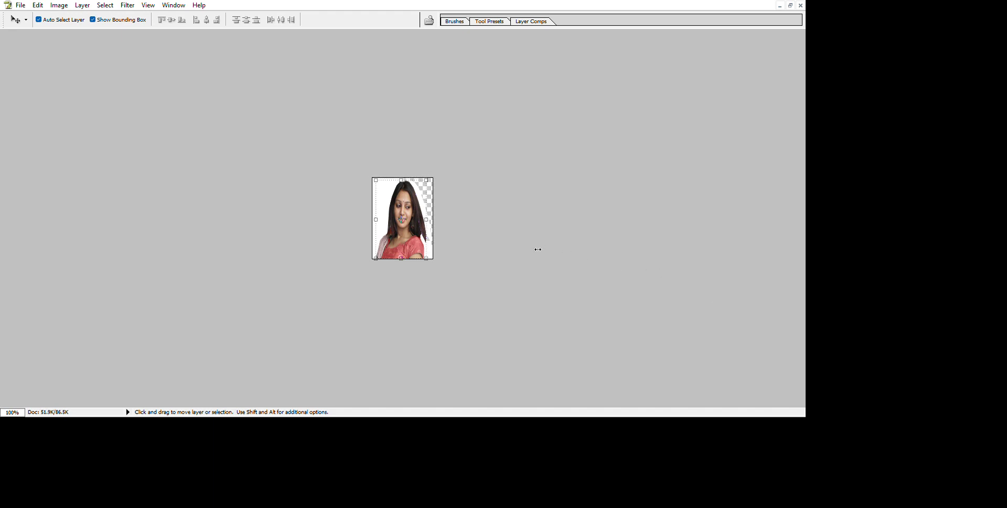
scroll(538, 249, "up", 1)
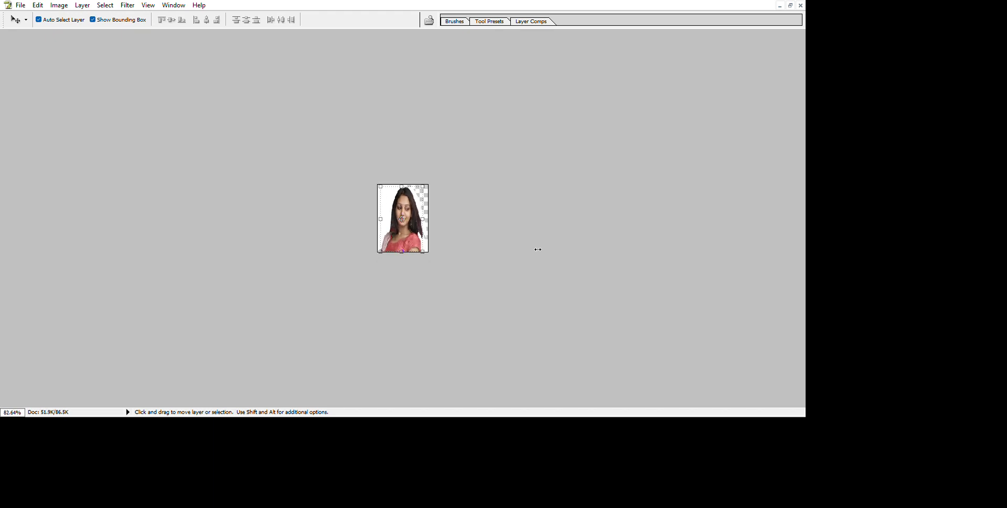
scroll(535, 247, "up", 1)
scroll(535, 247, "up", 1)
scroll(535, 248, "up", 1)
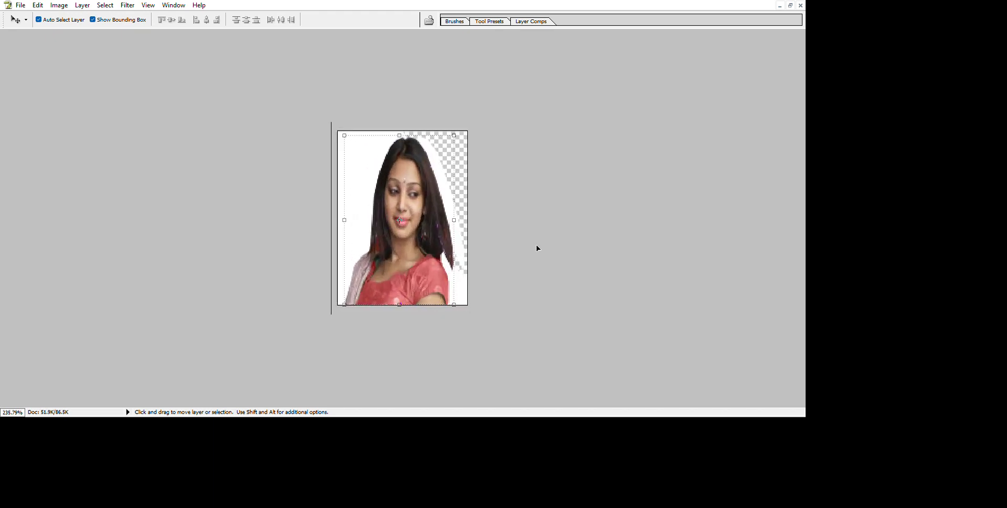
scroll(534, 248, "up", 1)
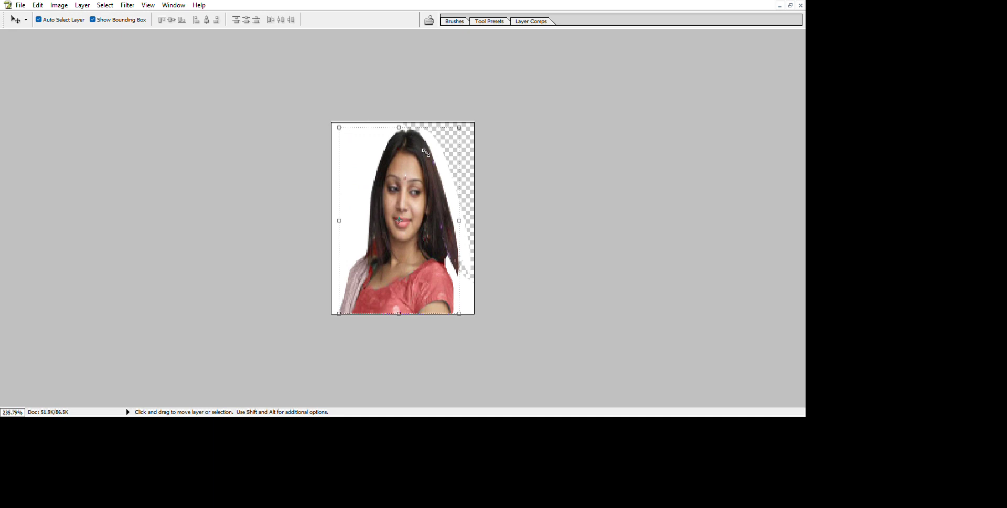
Step: Stretch the photo wider so it reaches the canvas edges
left_click_drag(425, 154, 419, 143)
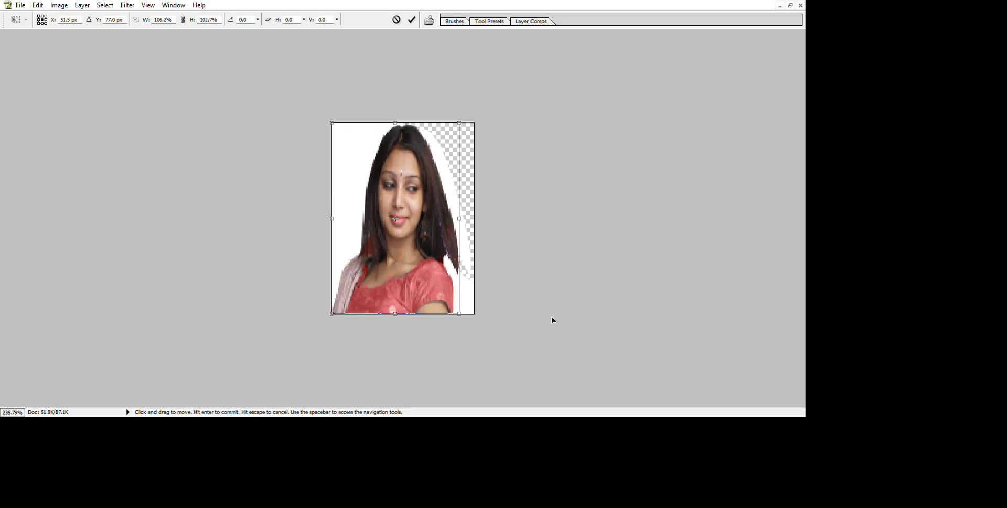
left_click_drag(575, 382, 592, 378)
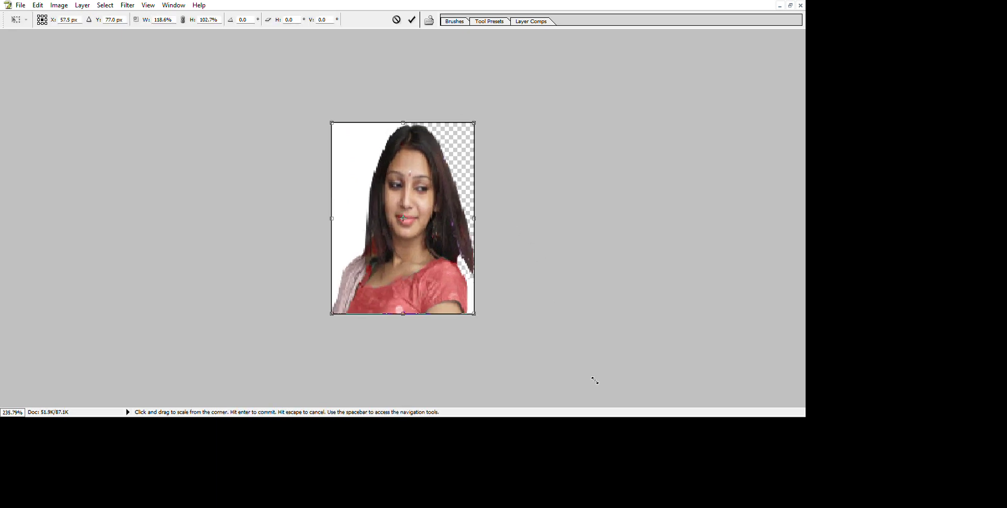
key("Return")
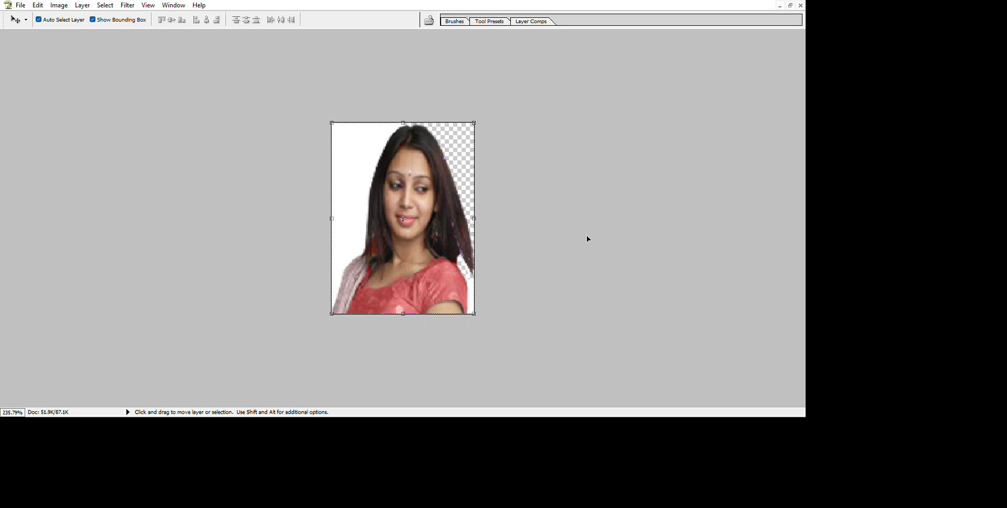
Step: Fill the transparent areas white, then try a black fill and undo it
key("ctrl+z")
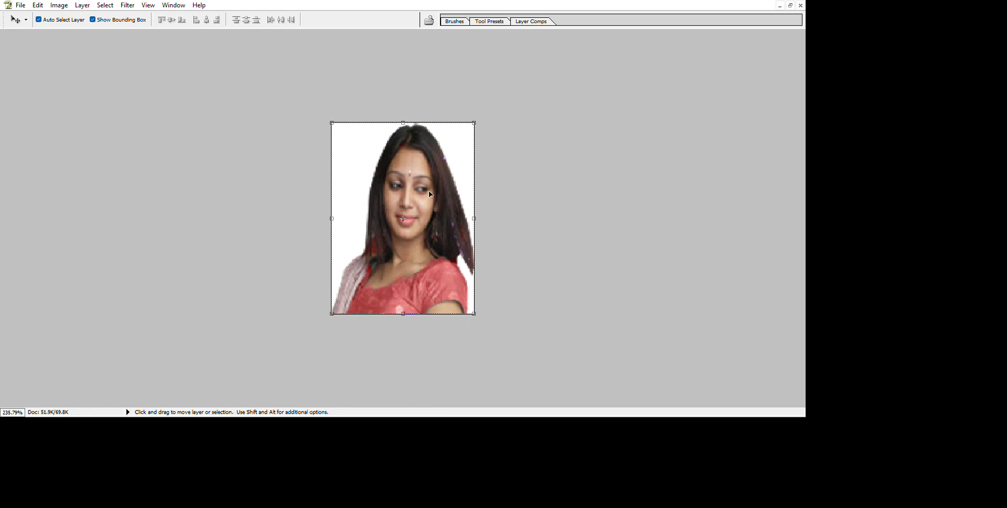
key("alt")
key("alt+BackSpace")
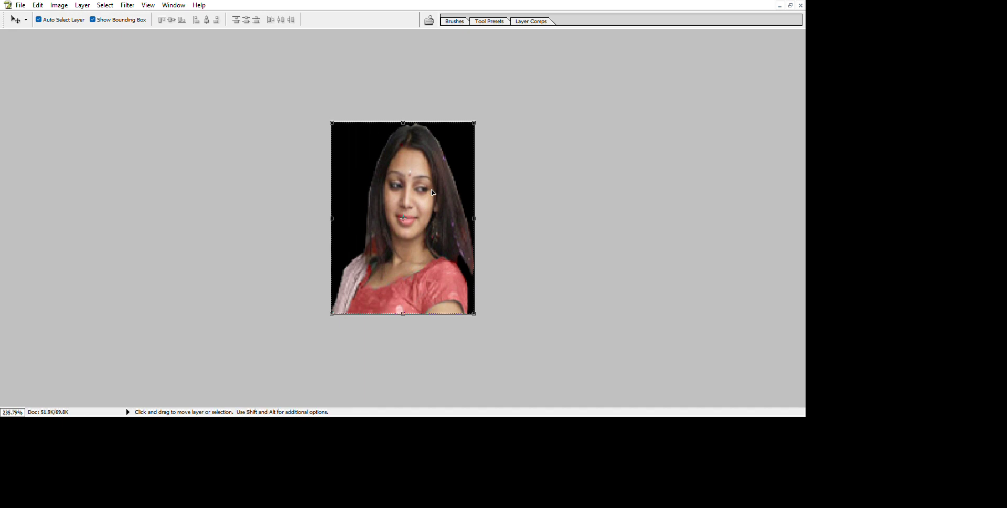
key("ctrl+z")
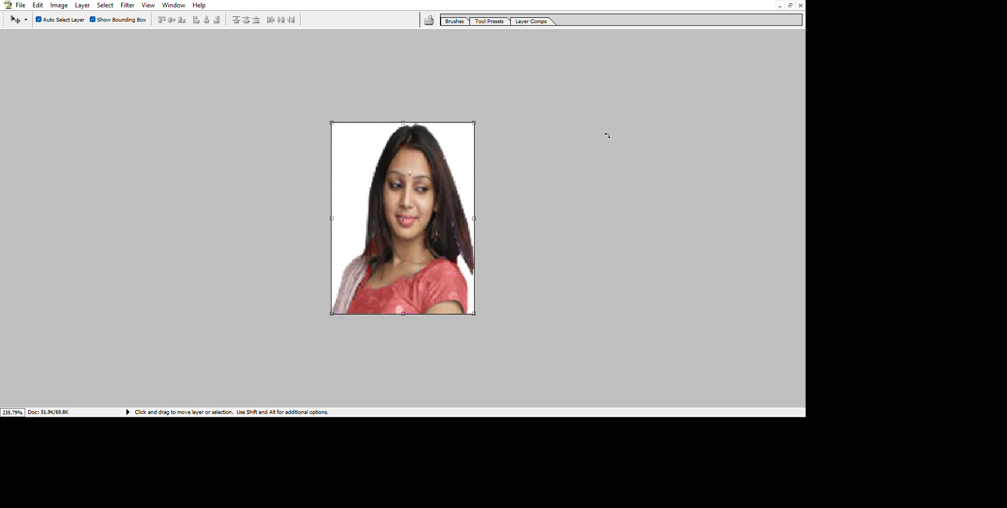
Step: Scale the photo down slightly and nudge it so a thin white border surrounds it
left_click_drag(594, 146, 579, 160)
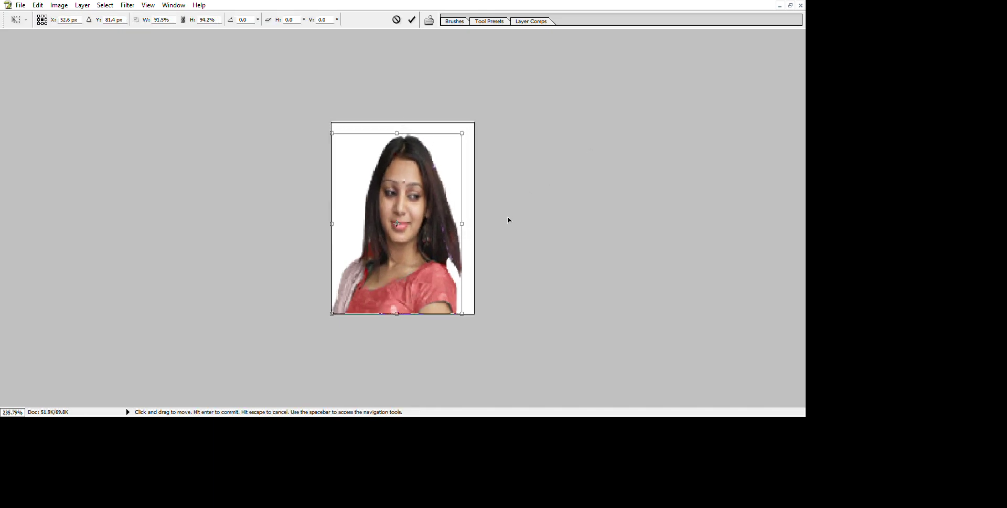
key("Return")
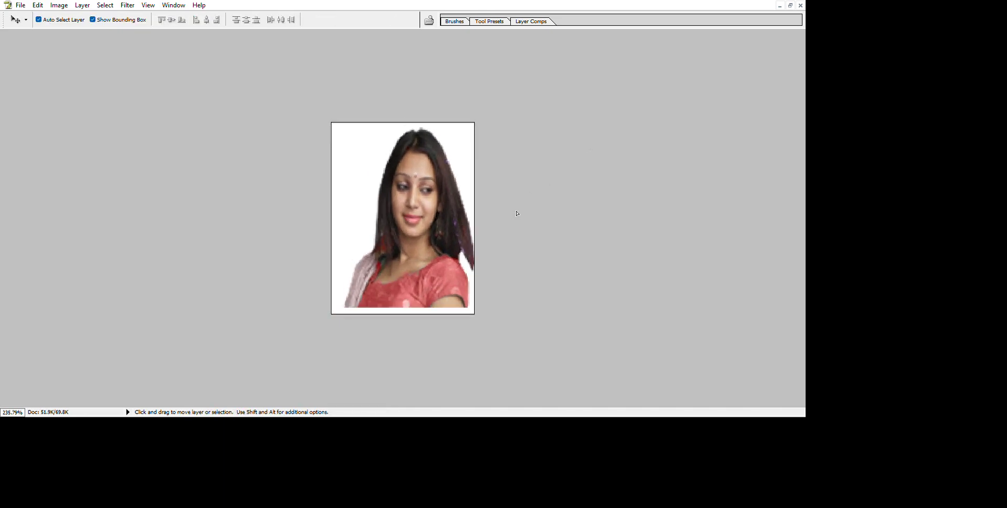
left_click_drag(509, 220, 514, 212)
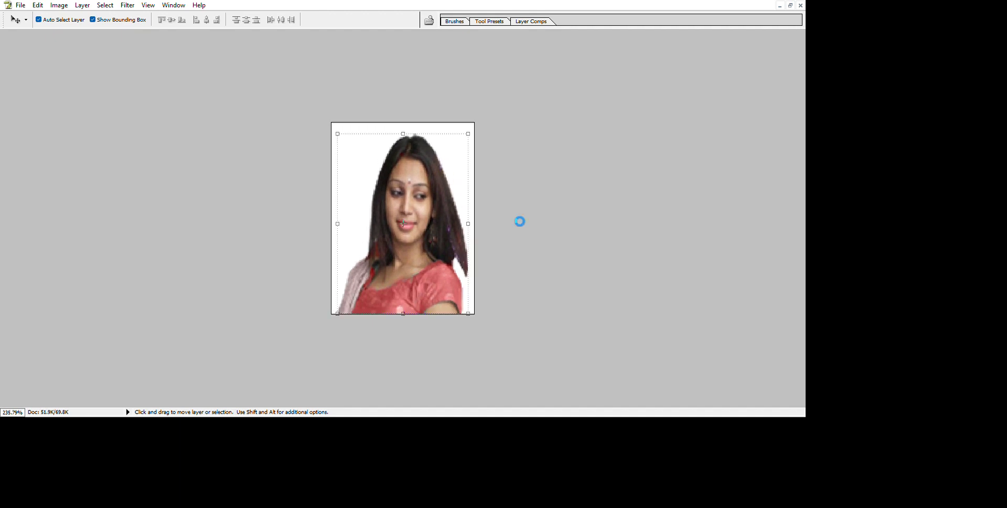
key("Up")
key("Up")
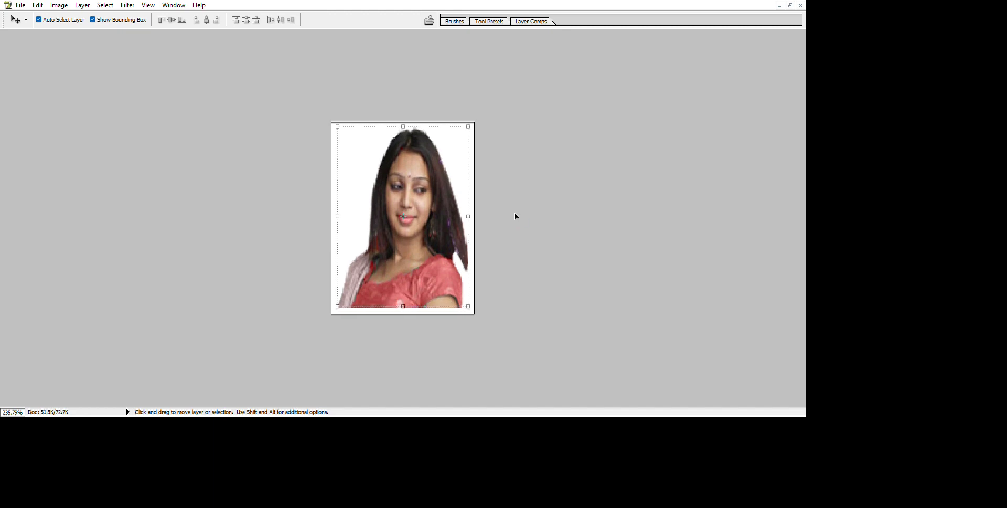
key("Up")
key("Right")
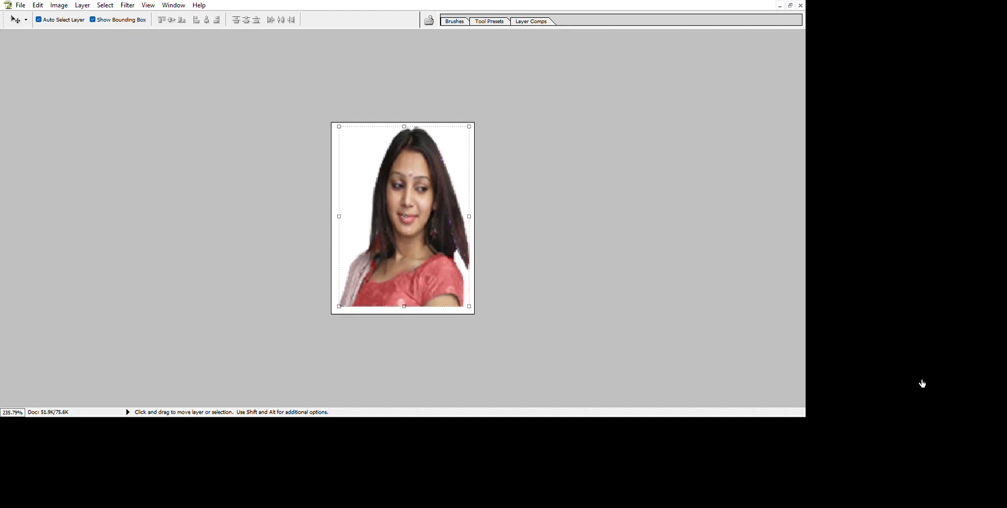
Step: Select the entire canvas, toggling the selection off and on, ending with all selected
key("ctrl+a")
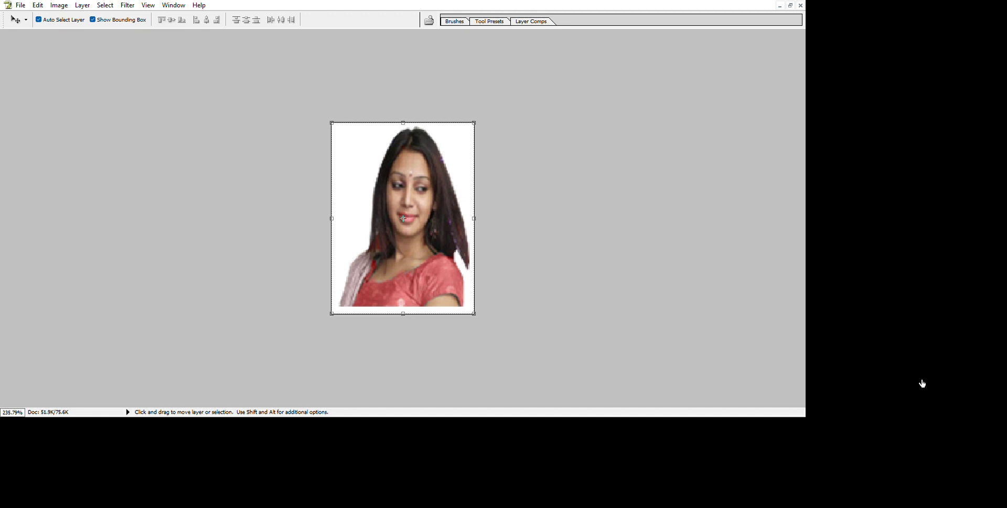
key("shift")
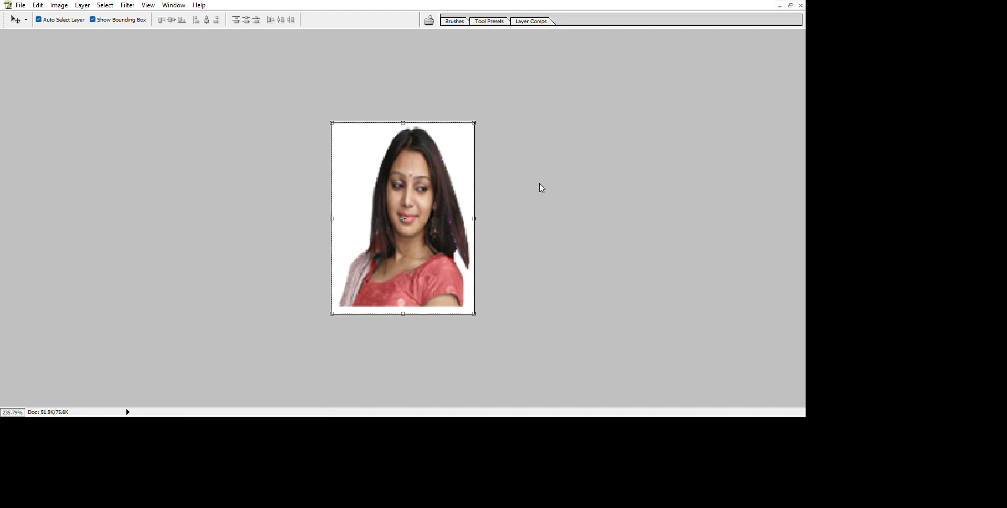
key("ctrl+d")
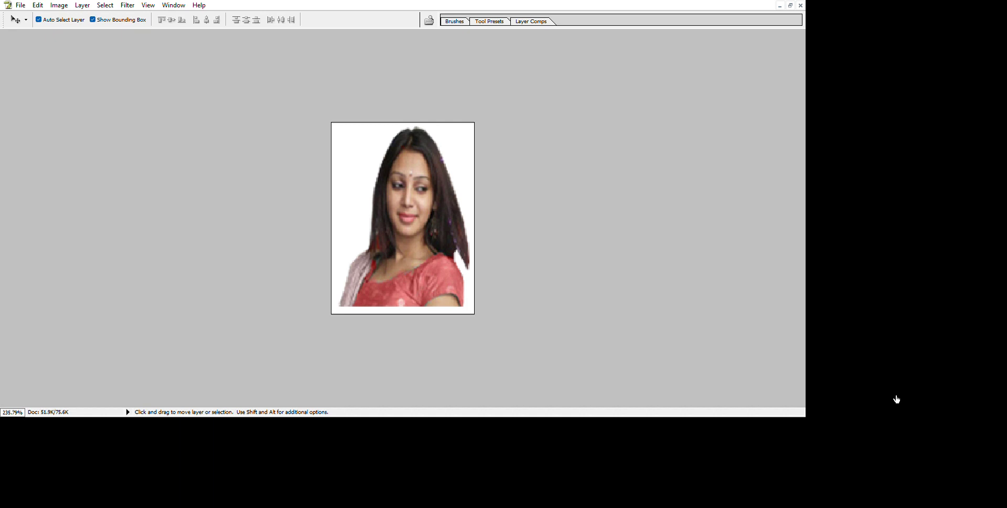
key("ctrl+a")
key("ctrl+d")
key("ctrl+a")
key("alt")
Step: Shrink the photo evenly around its centre and narrow it slightly
key("shift+alt")
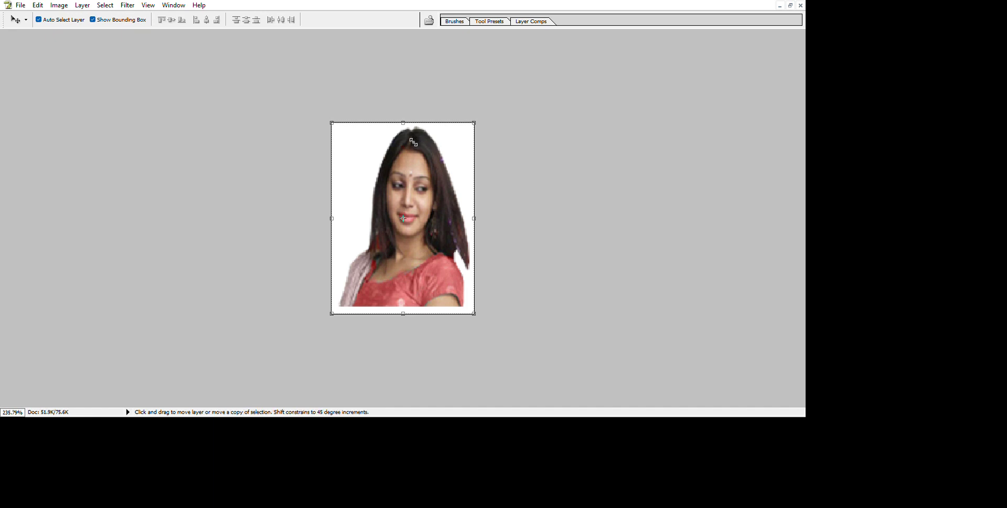
left_click_drag(413, 141, 420, 152)
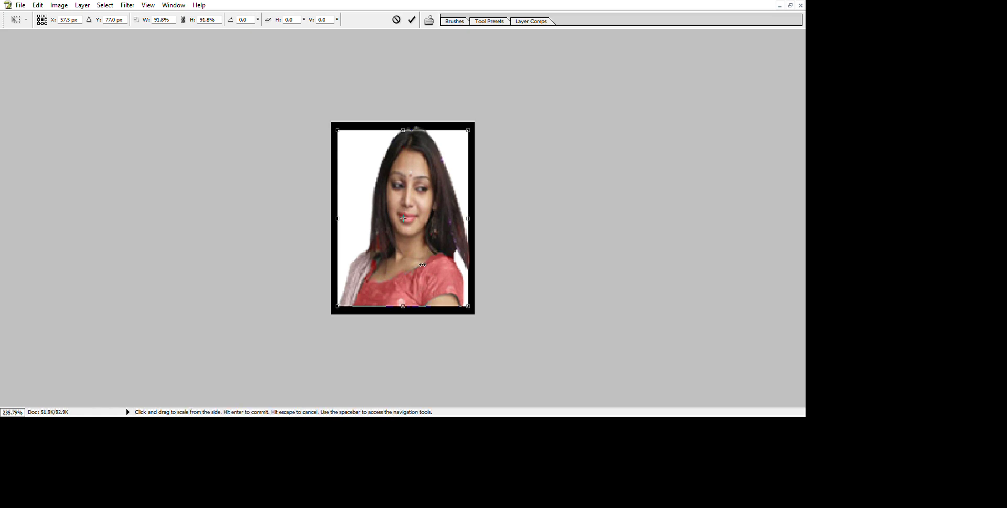
left_click_drag(430, 265, 434, 265)
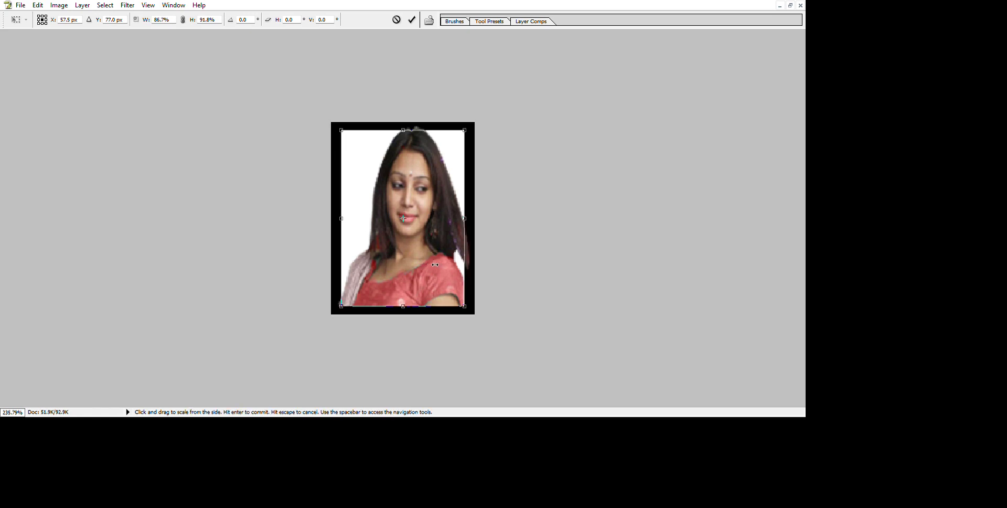
key("Return")
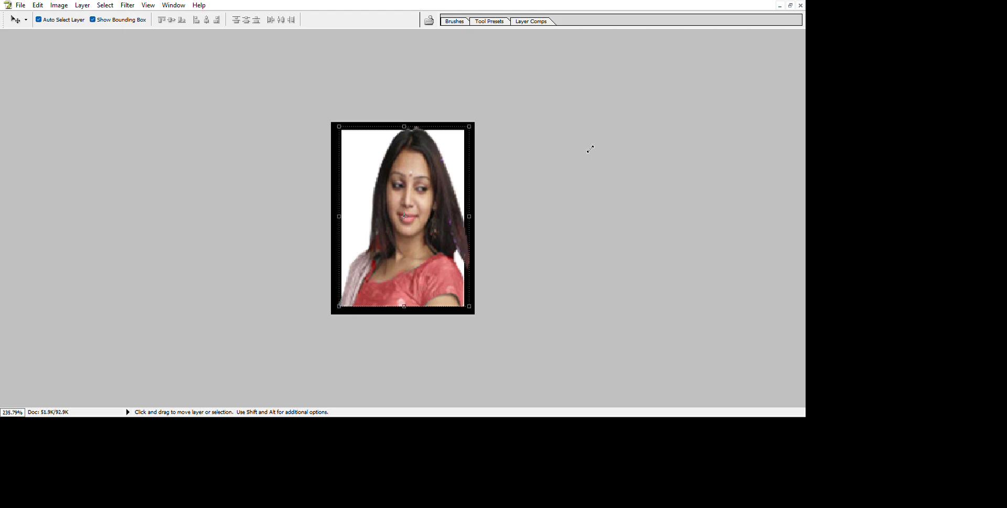
Step: Stretch the photo to the black frame's full width, then shorten it to leave blank space below
left_click_drag(590, 150, 566, 166)
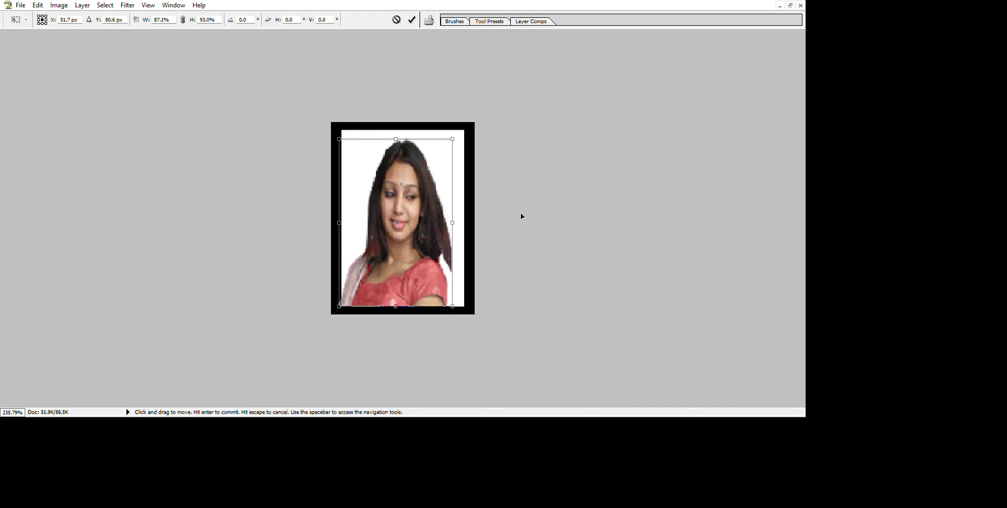
left_click_drag(520, 213, 531, 203)
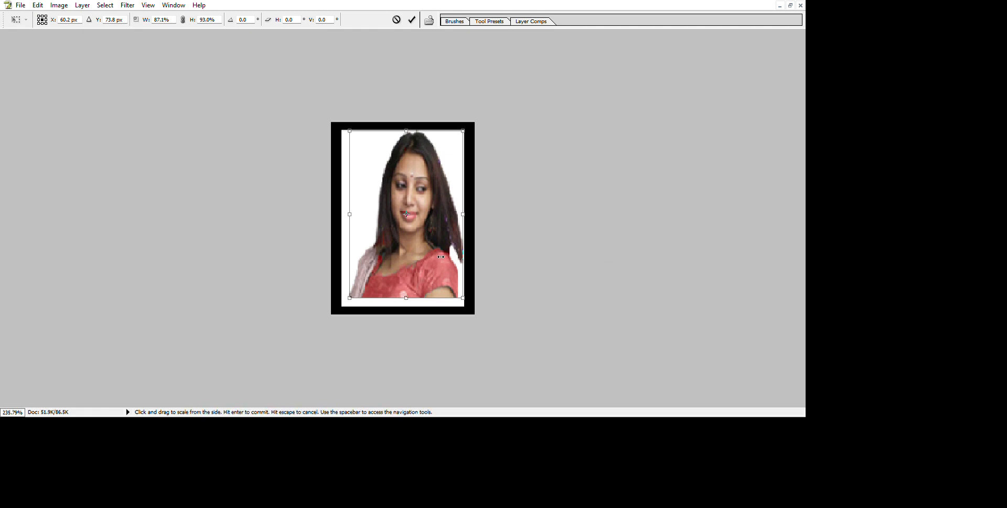
left_click_drag(350, 214, 341, 214)
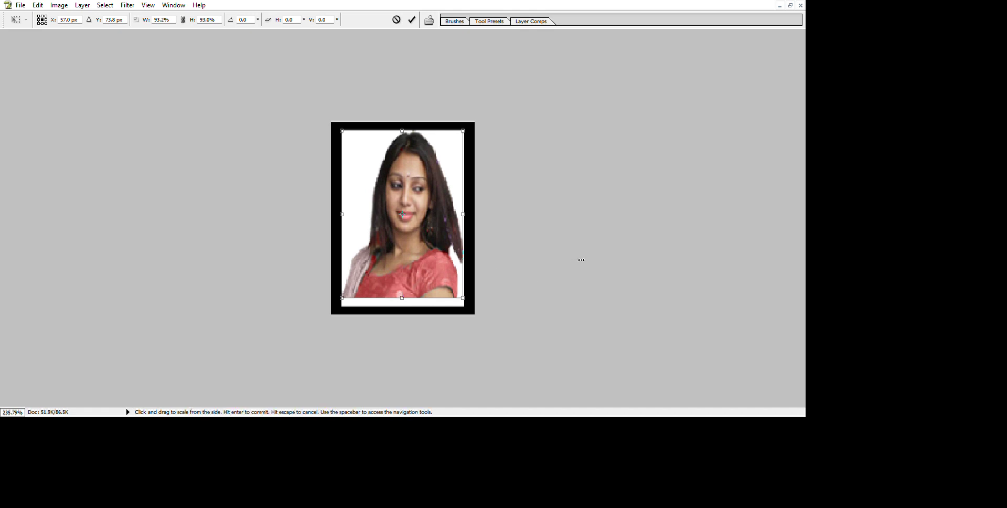
mouse_move(581, 260)
left_mouse_down()
mouse_move(592, 258)
mouse_move(583, 255)
left_mouse_up()
key("Return")
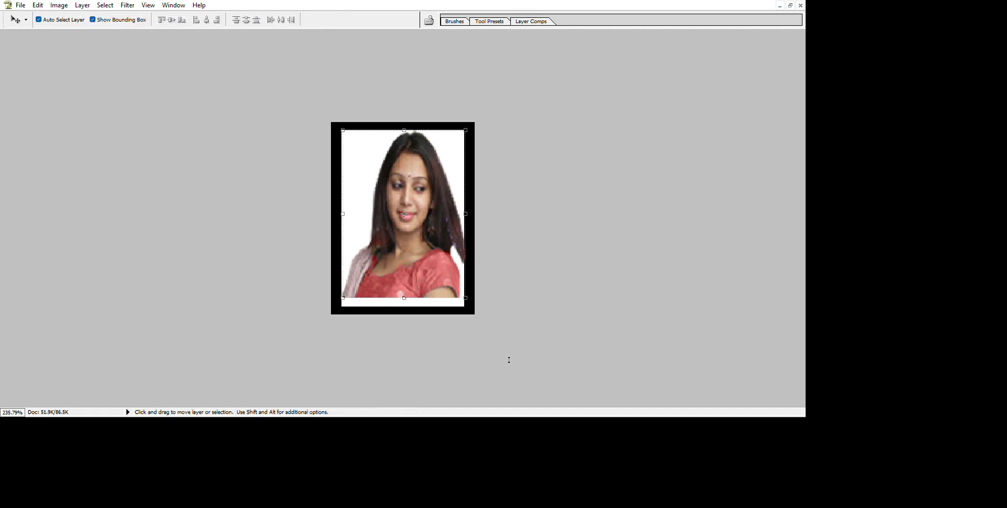
left_click_drag(508, 359, 508, 331)
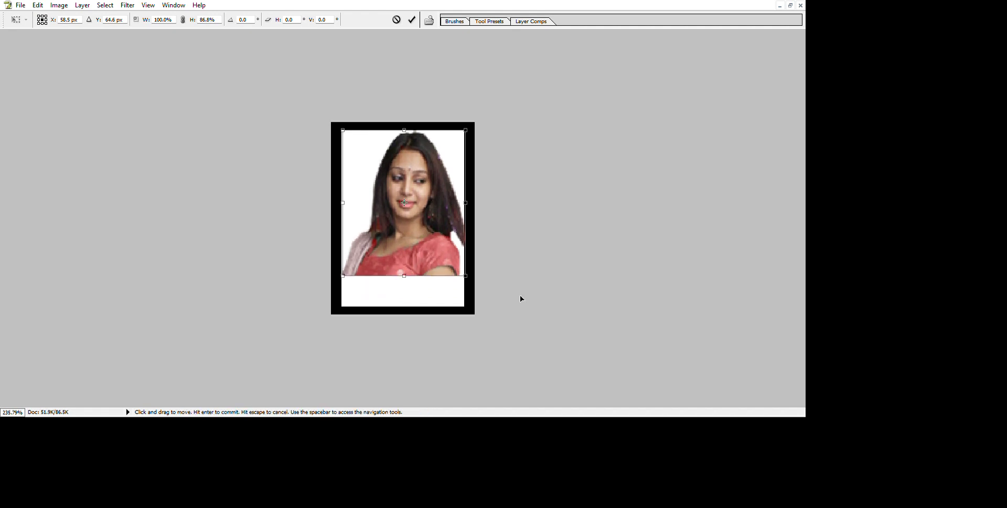
key("Return")
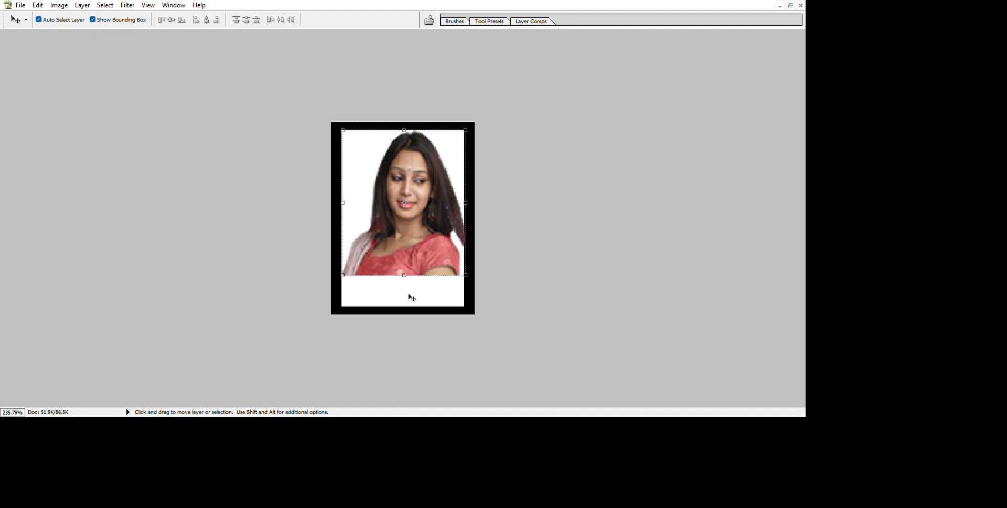
key("t")
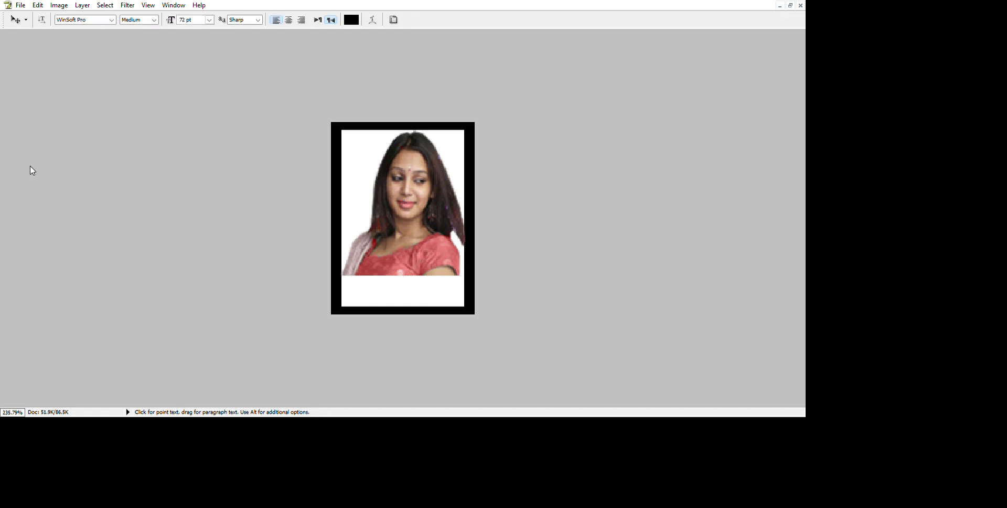
left_click(360, 285)
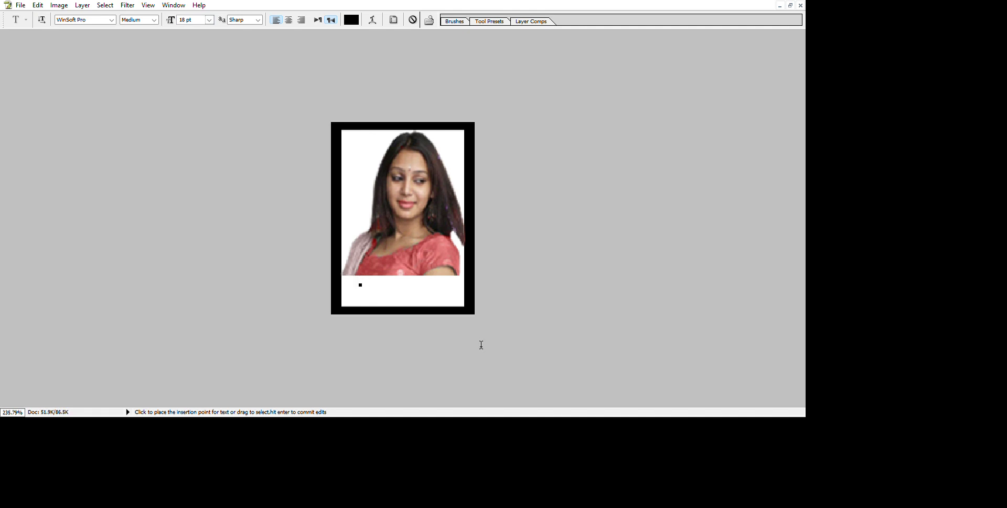
key("Return")
type("RI")
type("YA")
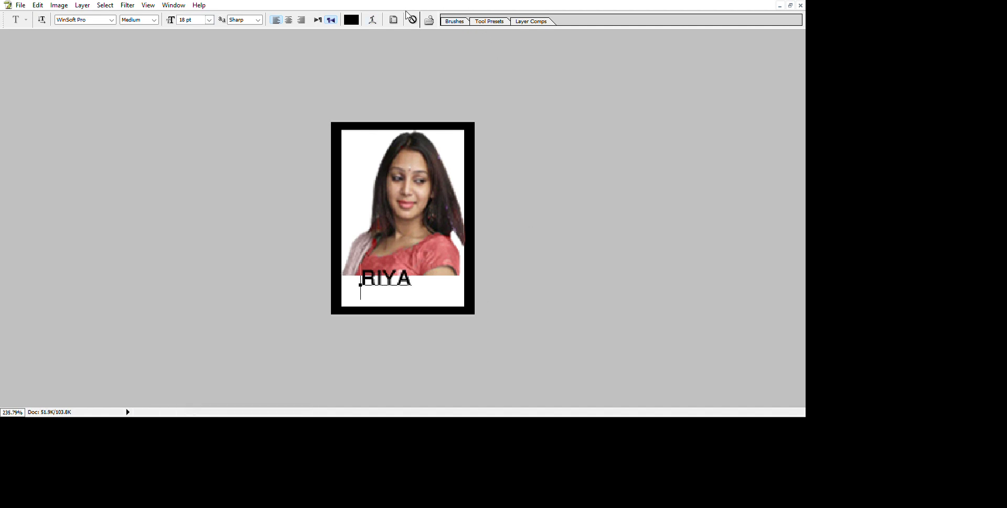
key("ctrl+shift+r")
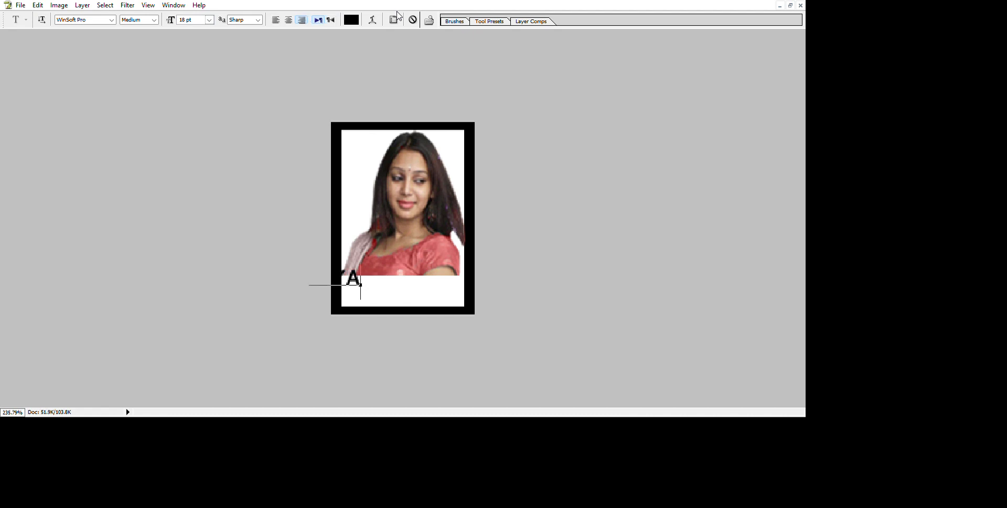
type(".")
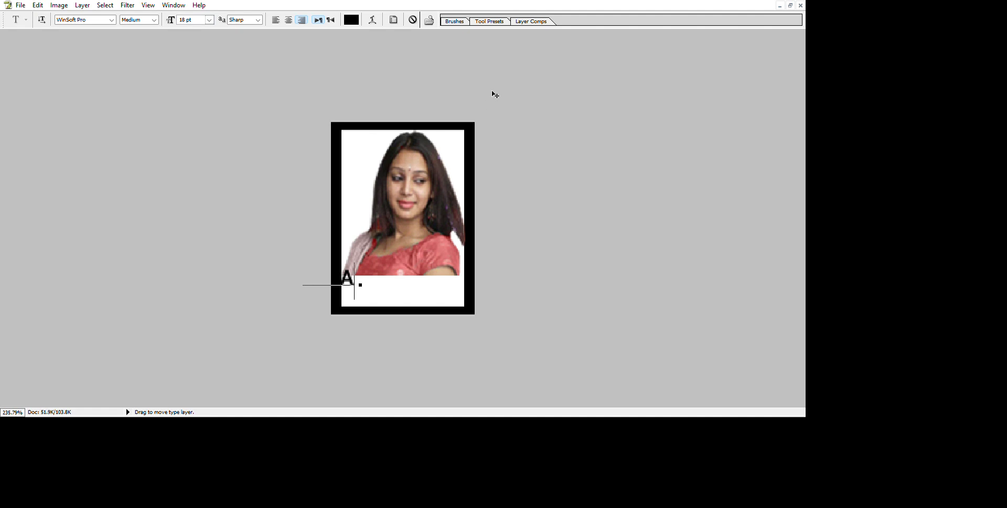
key("BackSpace")
key("BackSpace")
key("BackSpace")
key("BackSpace")
key("BackSpace")
key("BackSpace")
key("BackSpace")
type("A")
type("NJAN")
left_click(330, 20)
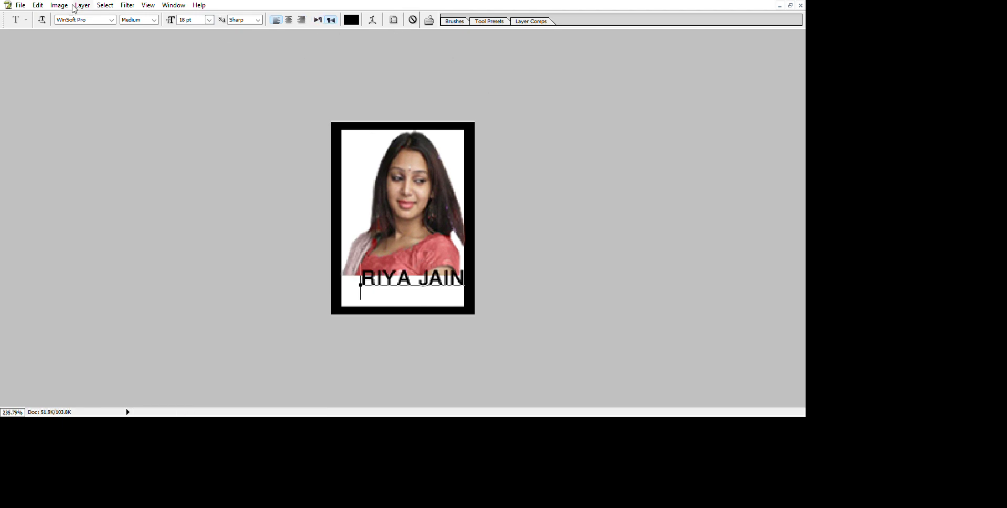
key("v")
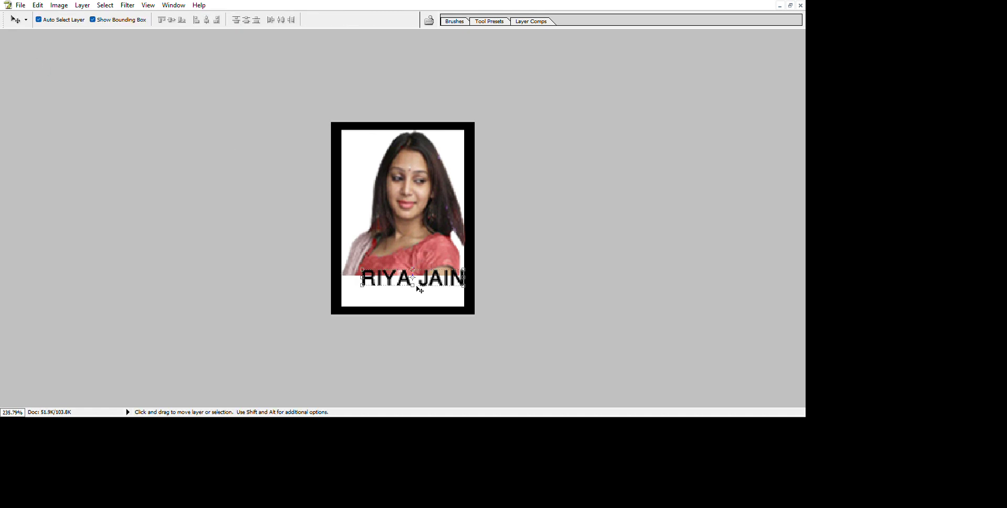
left_click_drag(502, 342, 491, 351)
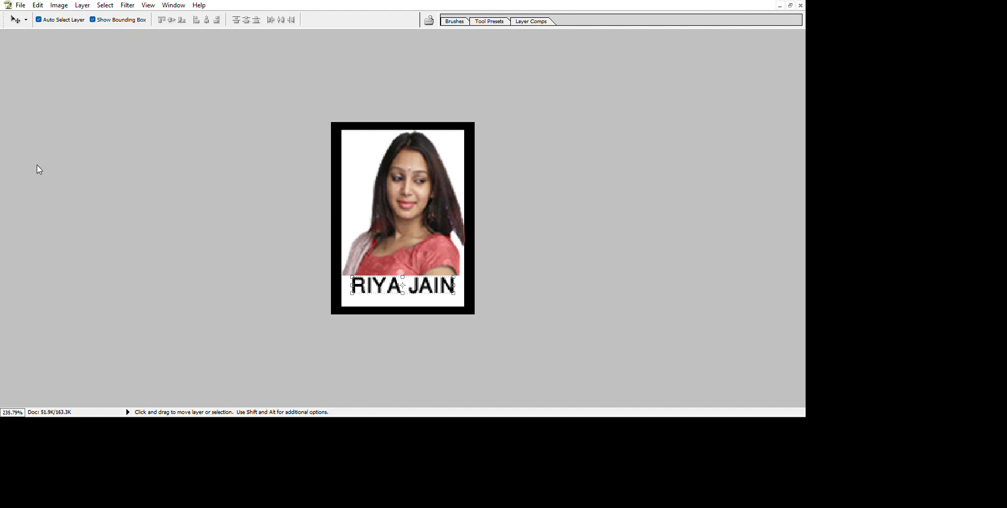
key("t")
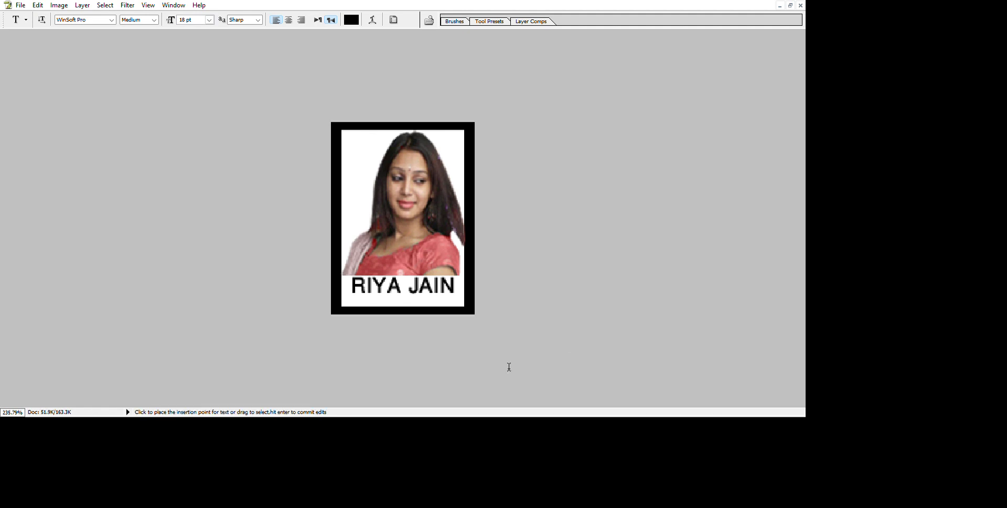
key("Return")
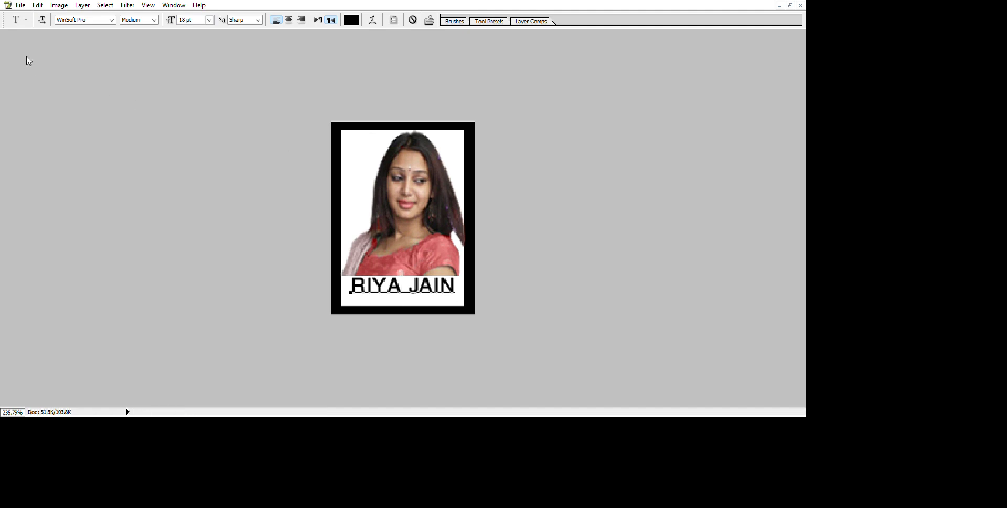
key("ctrl+Return")
Step: Type the date 11-03-2023 as a new text layer on the photo
key("v")
key("t")
left_click(354, 202)
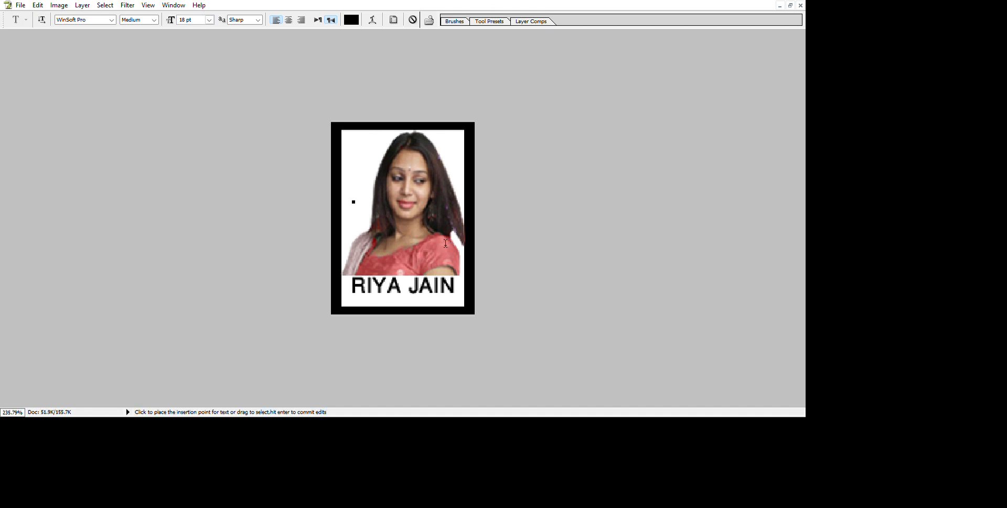
type("0-11")
type("3--11")
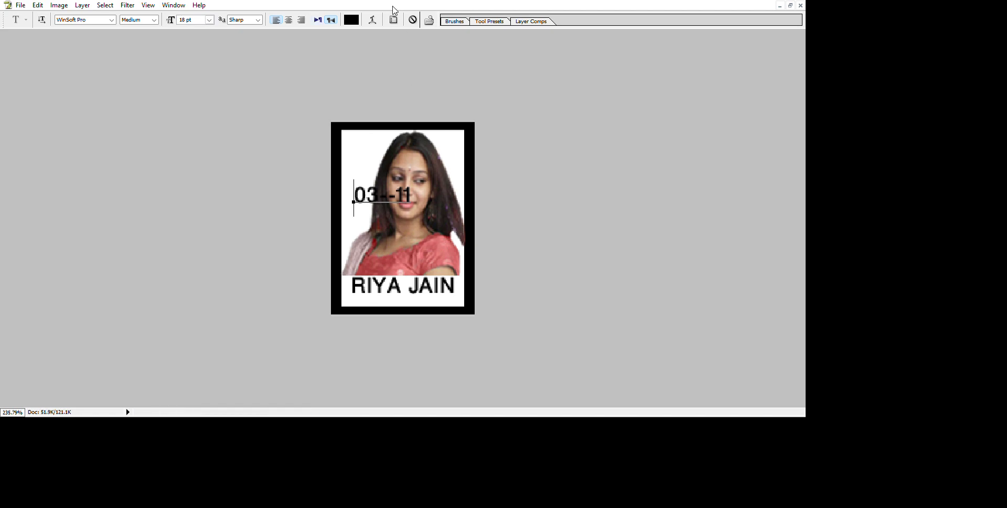
key("ctrl+shift+r")
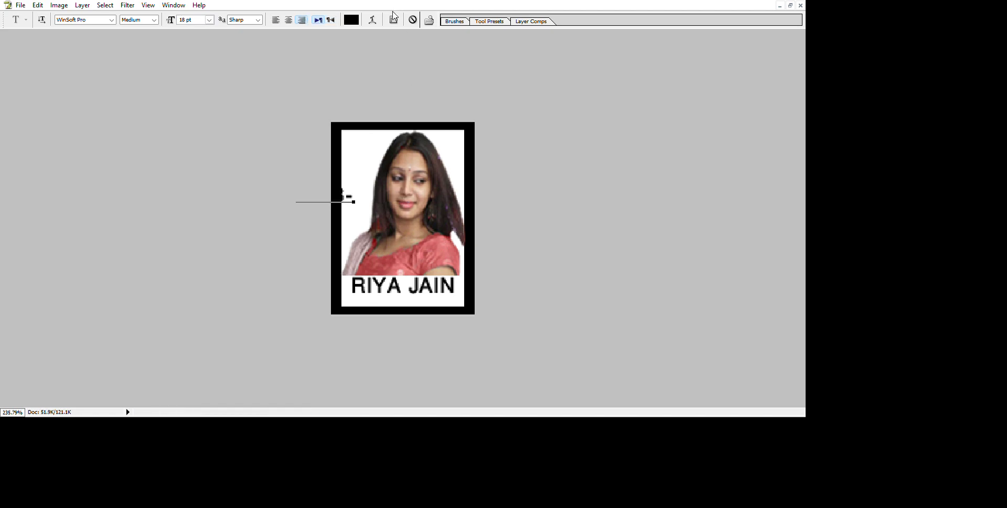
type("2013")
key("ctrl+Return")
key("v")
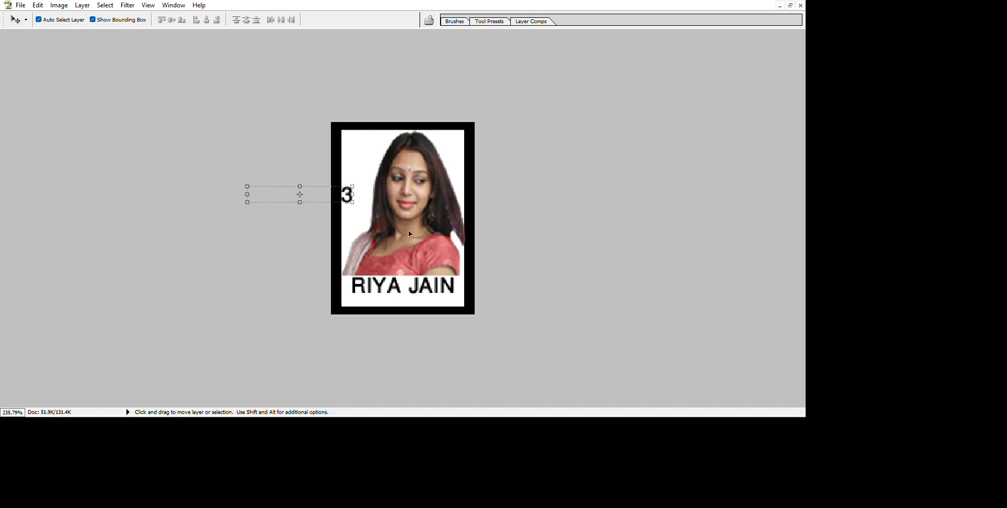
Step: Reselect the date text layer and nudge it right and down
left_click(483, 230)
key("alt+]")
key("Right")
key("Right")
key("Right")
key("Right")
key("Right")
key("Right")
key("Right")
key("Right")
key("Right")
key("Right")
key("Right")
key("Right")
key("Right")
key("Right")
key("Right")
key("Right")
key("Right")
key("Right")
key("Right")
key("Right")
key("Right")
key("Right")
key("Right")
key("Right")
key("Right")
key("Right")
key("Right")
key("Down")
key("Down")
key("Down")
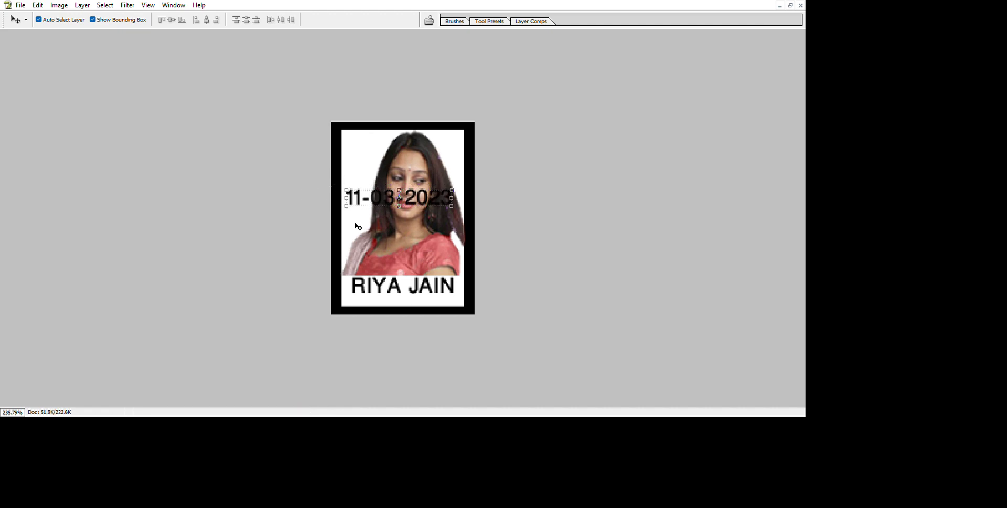
key("Down")
key("Down")
key("Down")
key("Down")
key("Down")
key("Down")
key("Down")
key("Down")
key("Down")
key("Down")
key("Down")
key("Down")
key("Down")
key("Down")
key("Down")
key("Down")
key("Down")
key("Down")
key("Down")
key("Down")
key("Down")
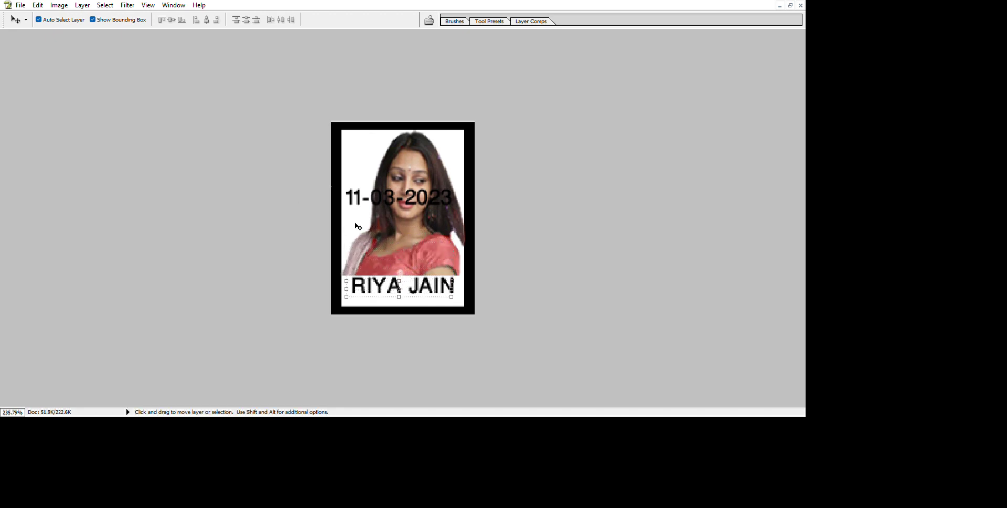
key("Down")
key("Down")
key("Down")
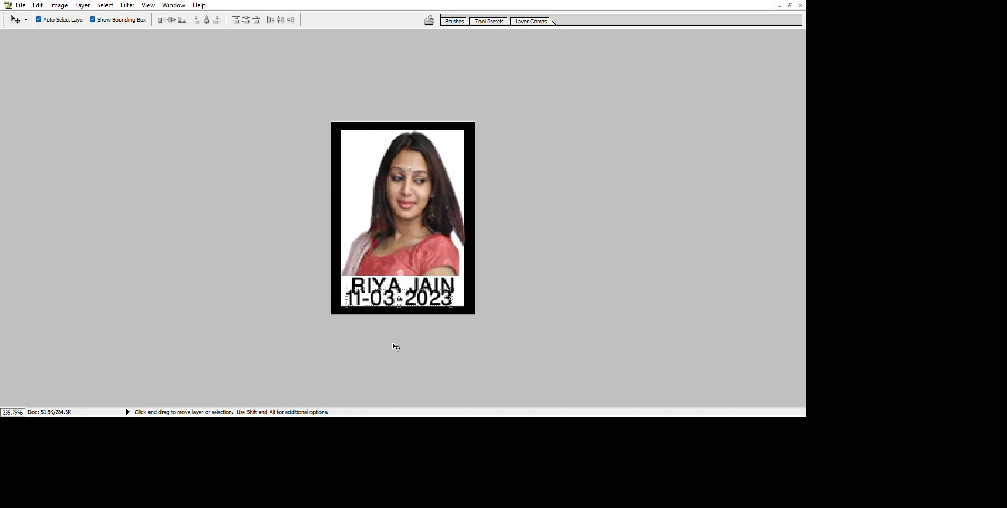
left_click_drag(434, 350, 445, 357)
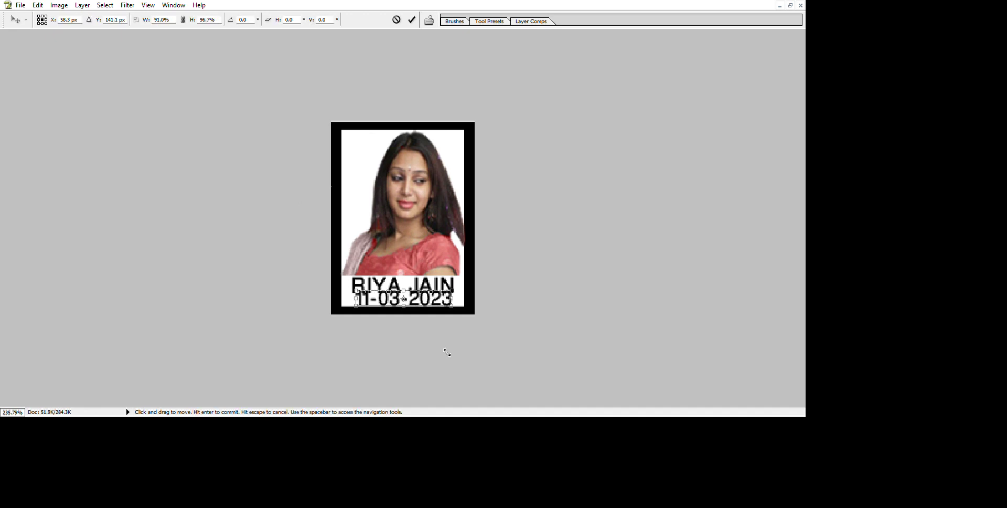
key("Return")
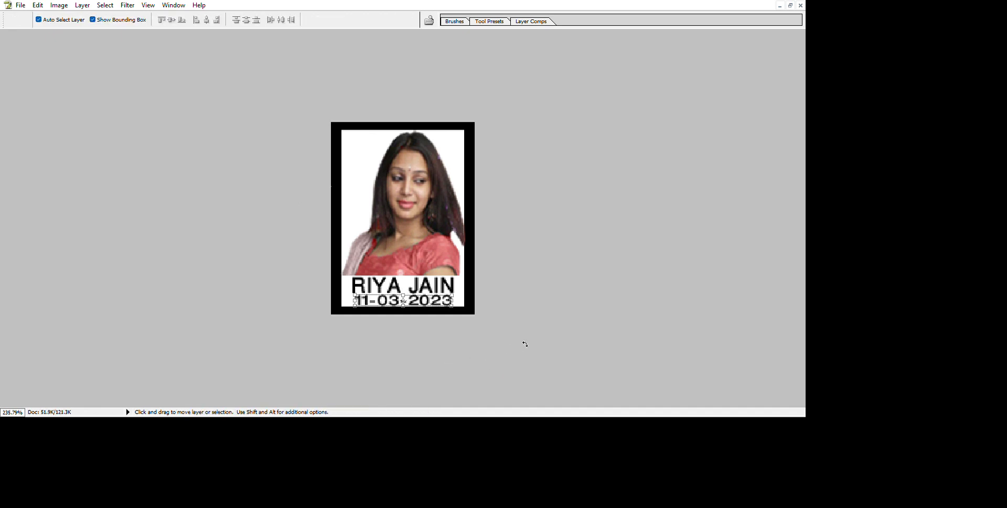
key("ctrl+t")
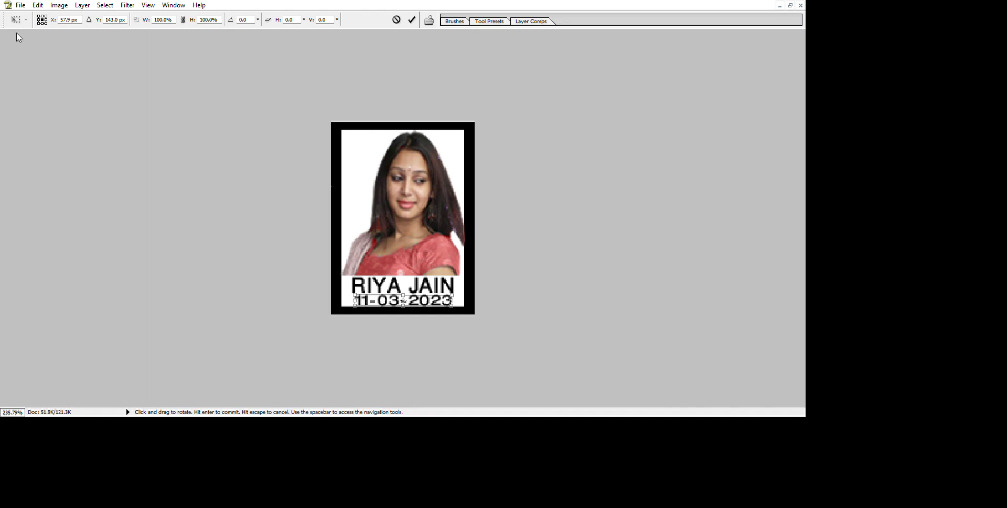
key("Return")
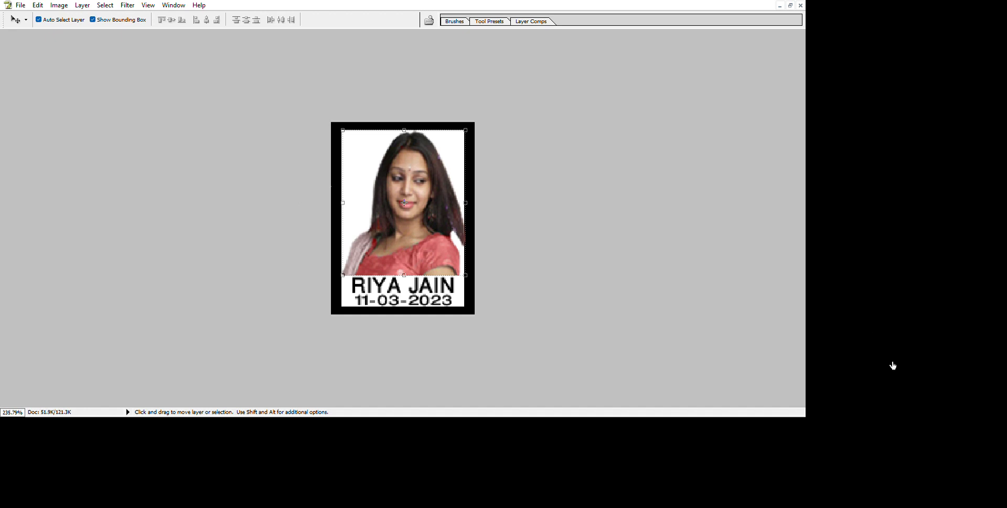
Step: Switch from the 11-03-2023 date layer back to the photo layer
key("alt+bracketright")
key("alt+bracketleft")
key("alt+bracketleft")
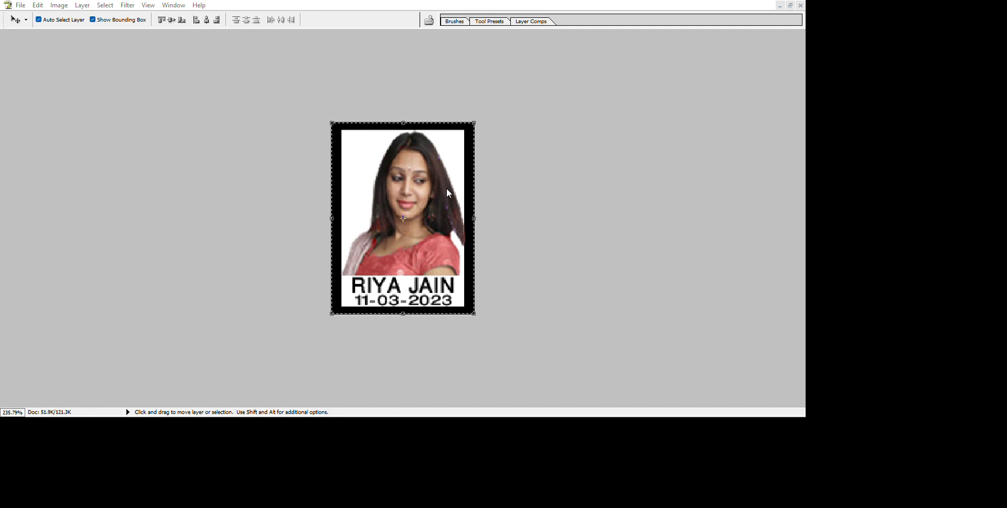
Step: Close the finished passport photo document with Ctrl+W
key("ctrl+w")
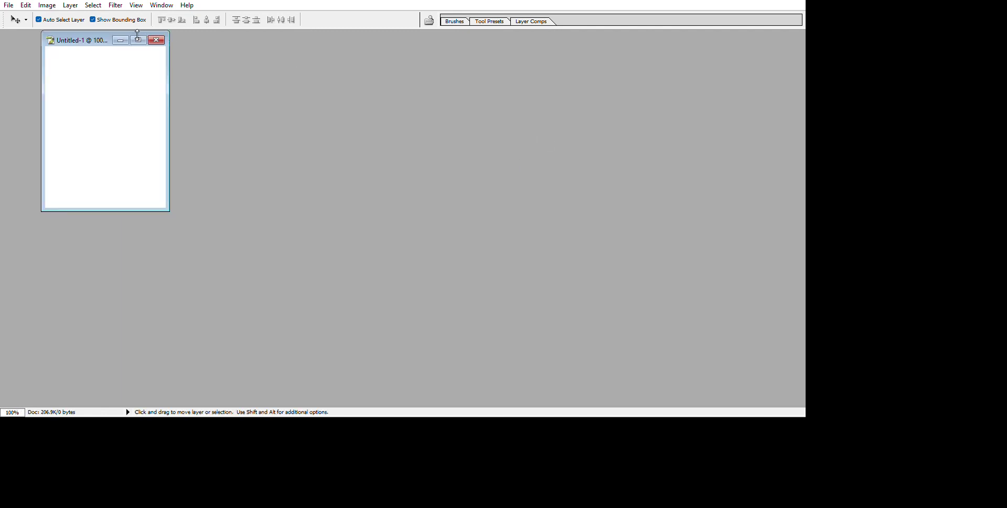
Step: Change the screen mode so the blank Untitled-1 page fills the workspace
key("f")
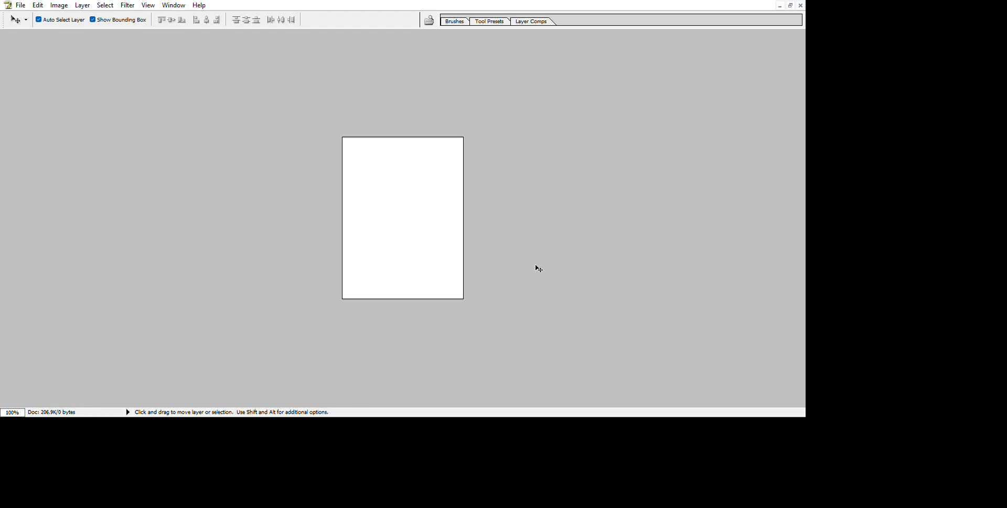
key("shift")
key("shift")
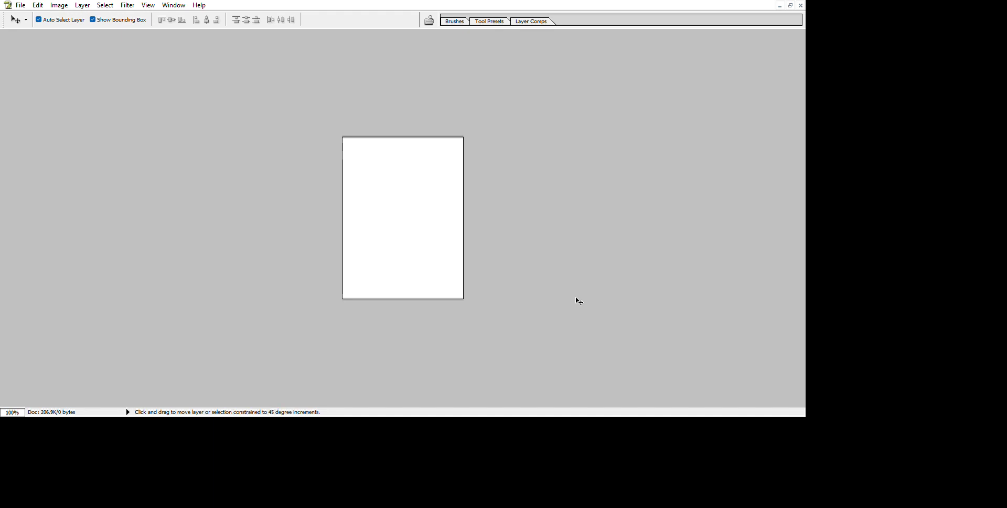
key("i")
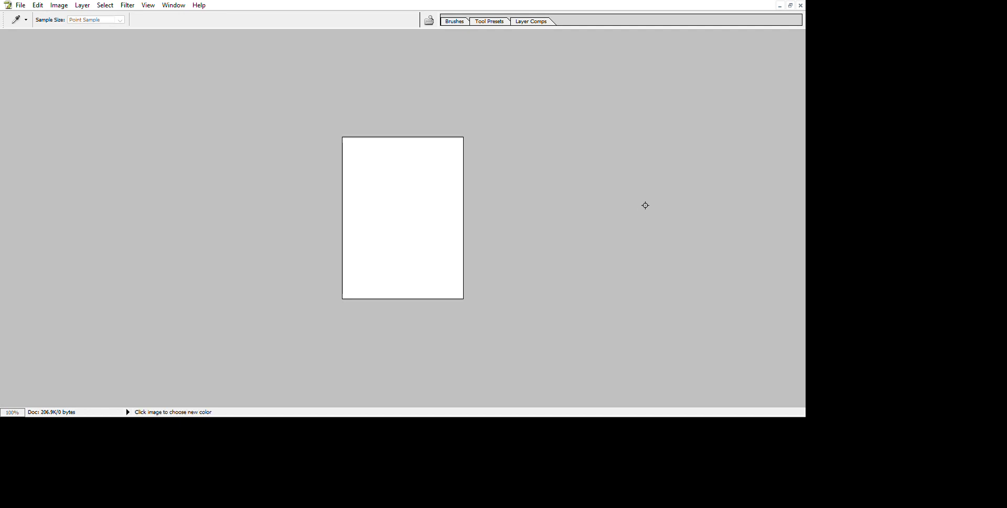
Step: Pattern-fill Untitled-1 with the passport photo, giving a 2×2 grid of four copies
key("v")
key("ctrl+v")
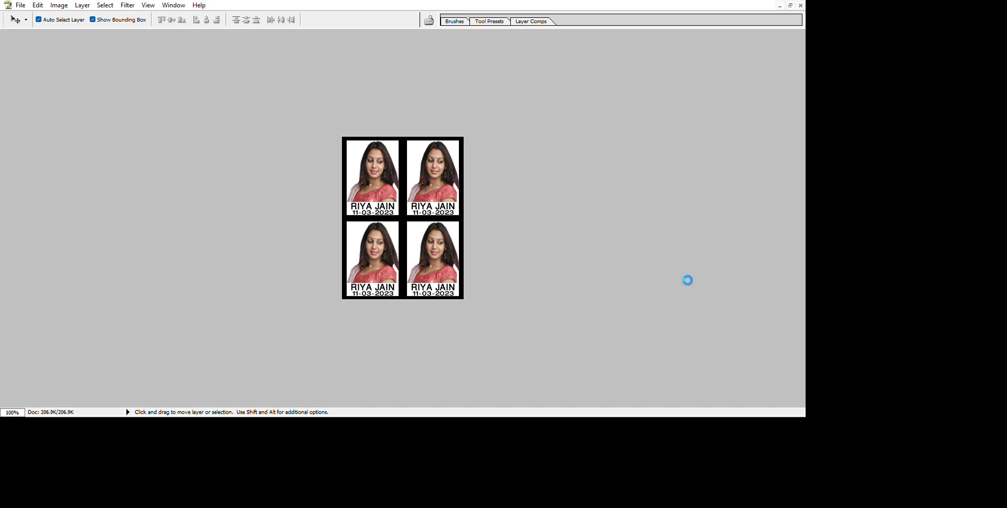
key("h")
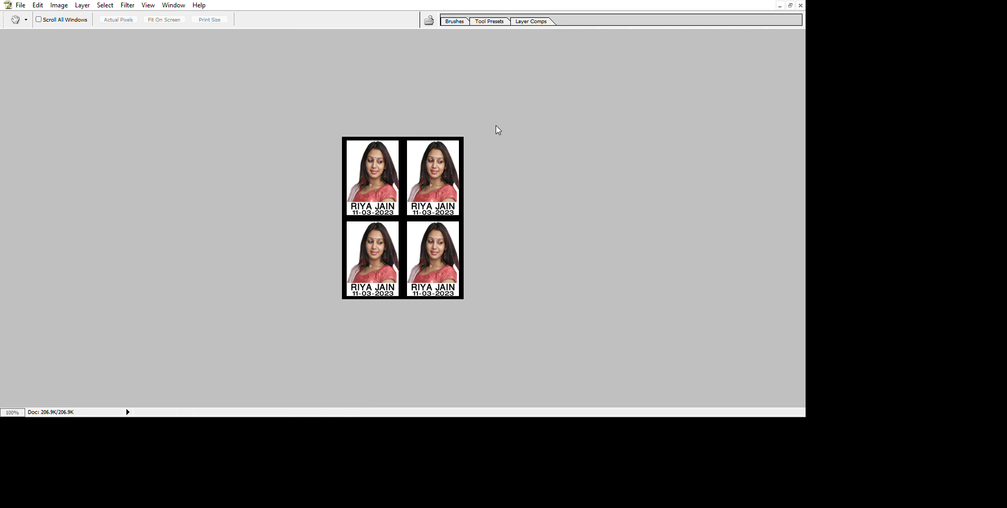
key("v")
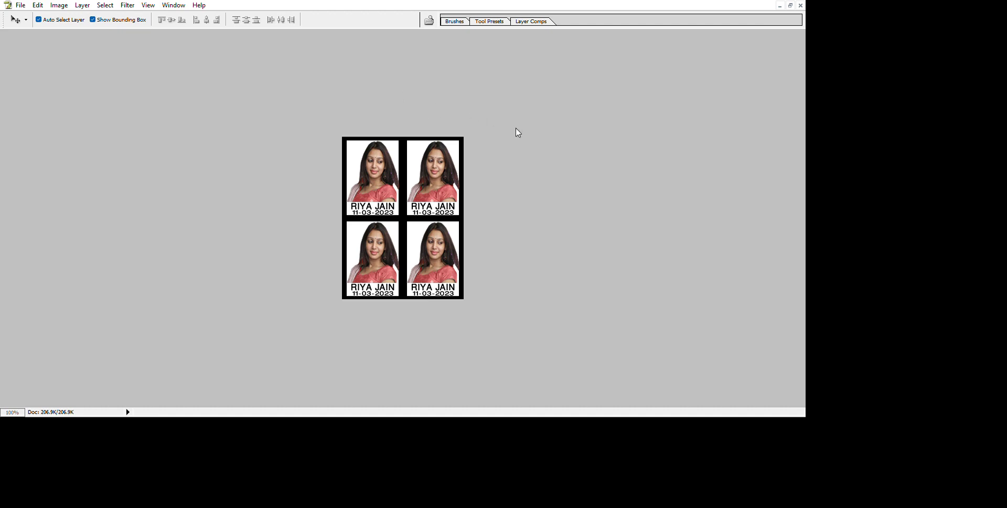
Step: Create a new, larger page-sized blank document
key("ctrl+w")
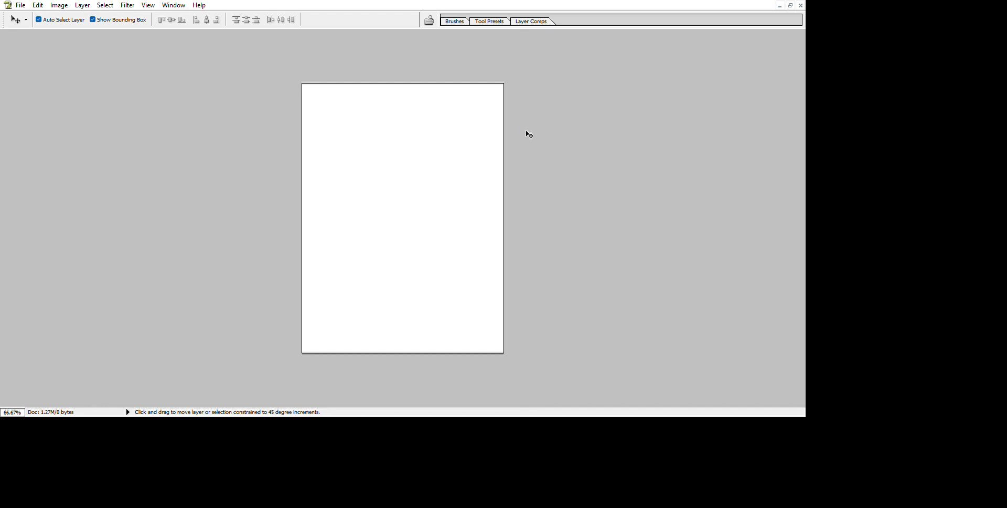
key("shift")
key("shift")
key("i")
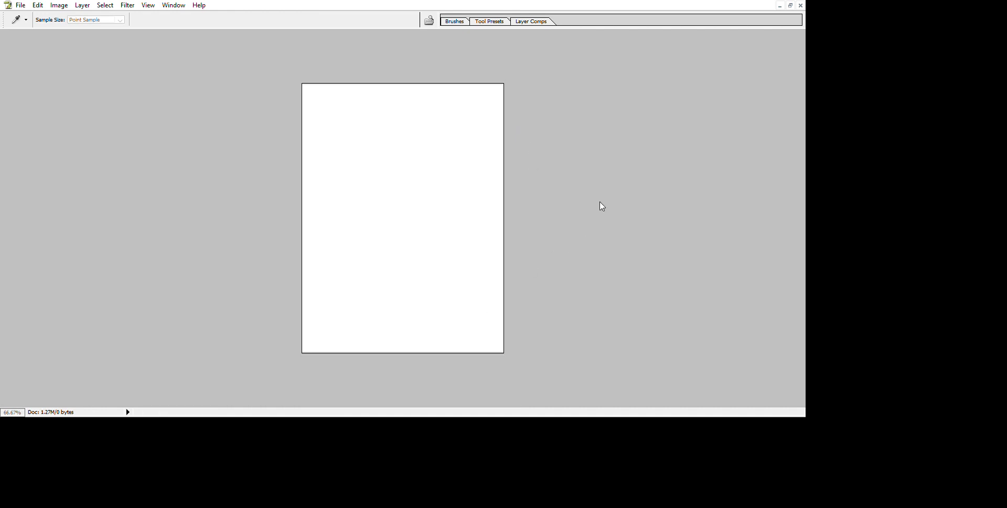
Step: Pattern-fill the page with the passport photo as a 5×5 grid of 25 copies
key("v")
key("ctrl+v")
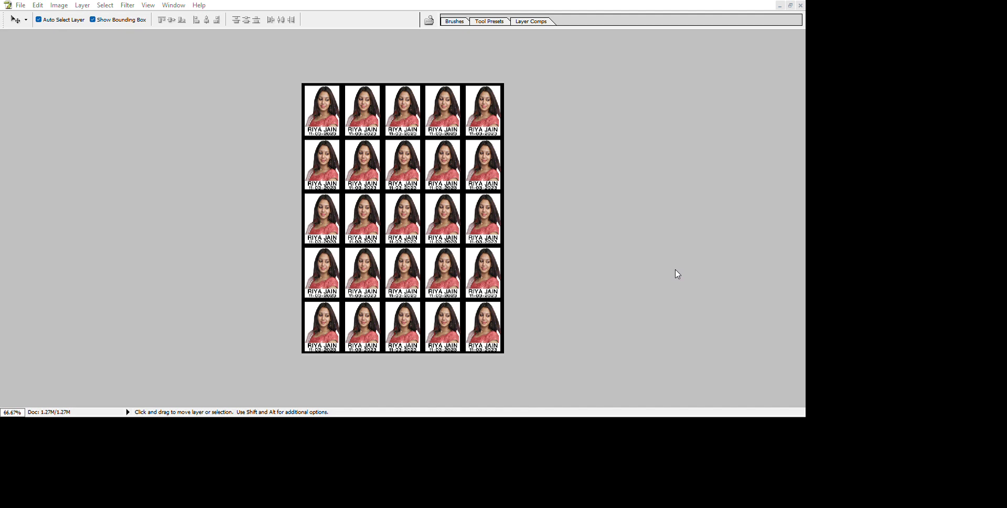
key("h")
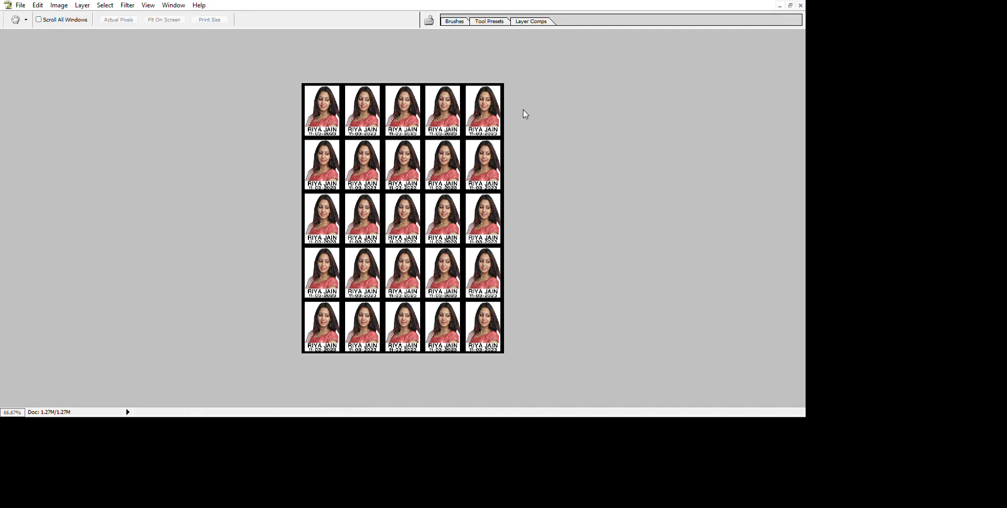
key("v")
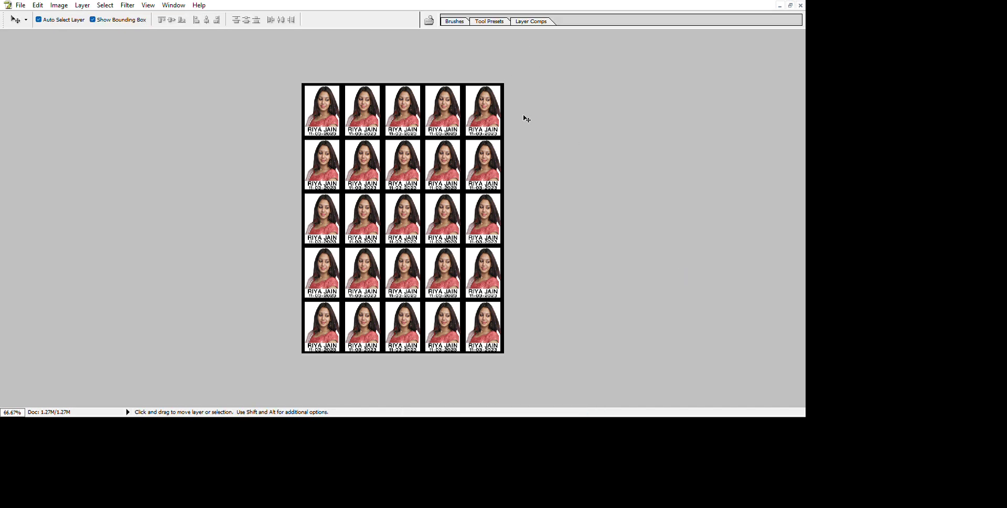